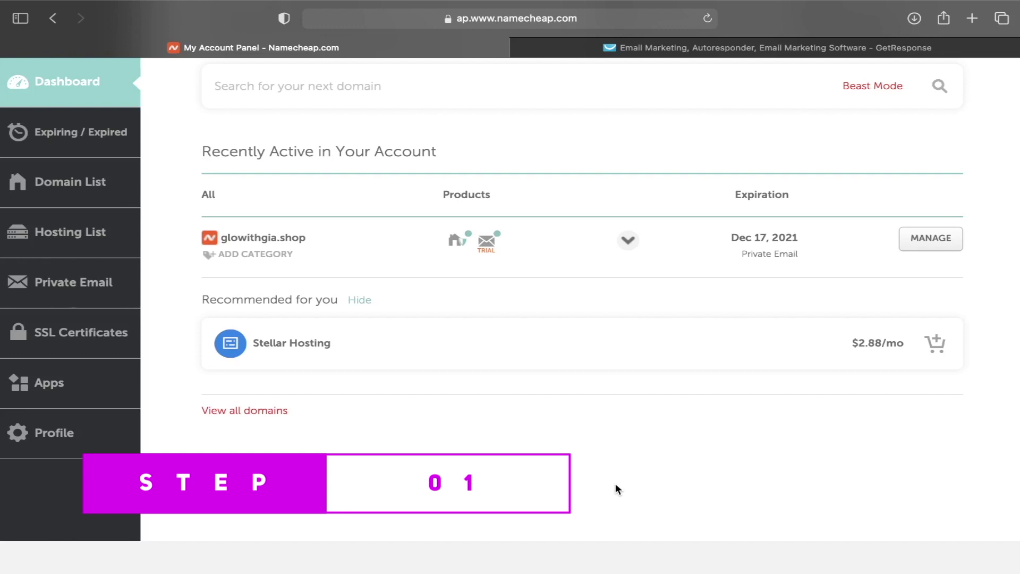
- Switch to GetResponse and go to Landing pages to create a new landing page
{"action": "left_click", "coordinate": [660, 49]}
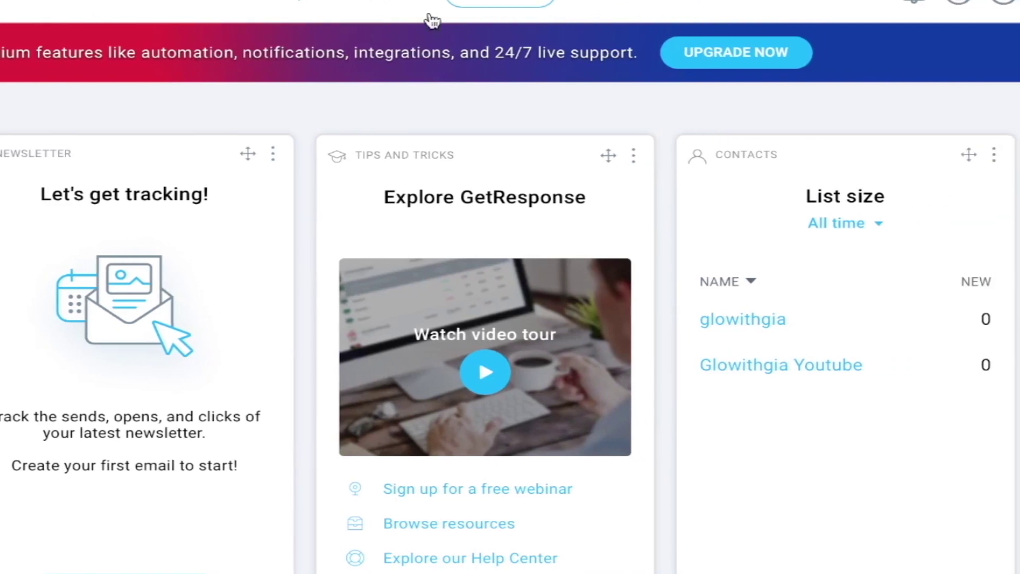
{"action": "left_click", "coordinate": [96, 75]}
{"action": "left_click", "coordinate": [290, 176]}
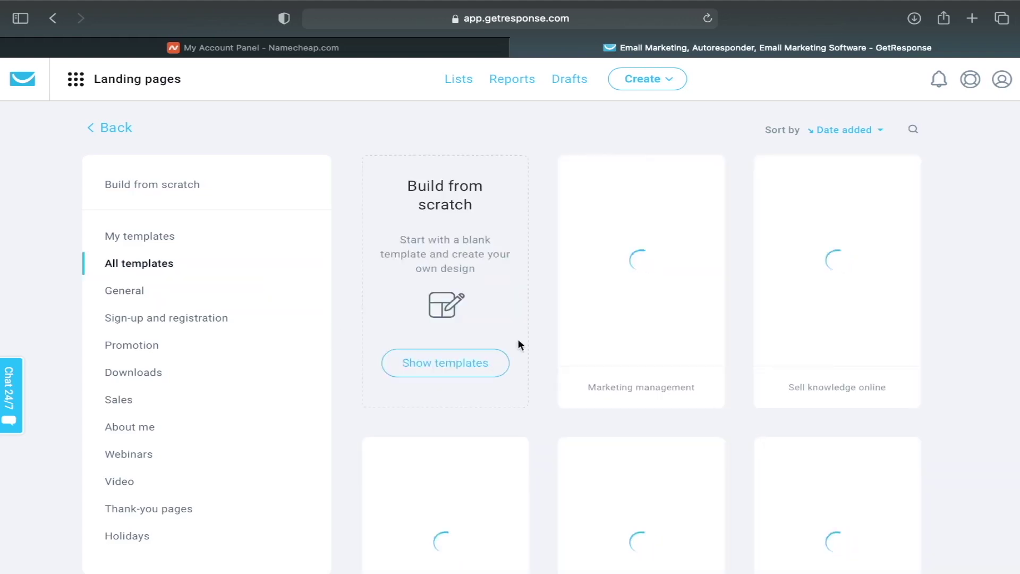
- Start a landing page named 'Gia' from the Sell knowledge online template
{"action": "left_click", "coordinate": [843, 257]}
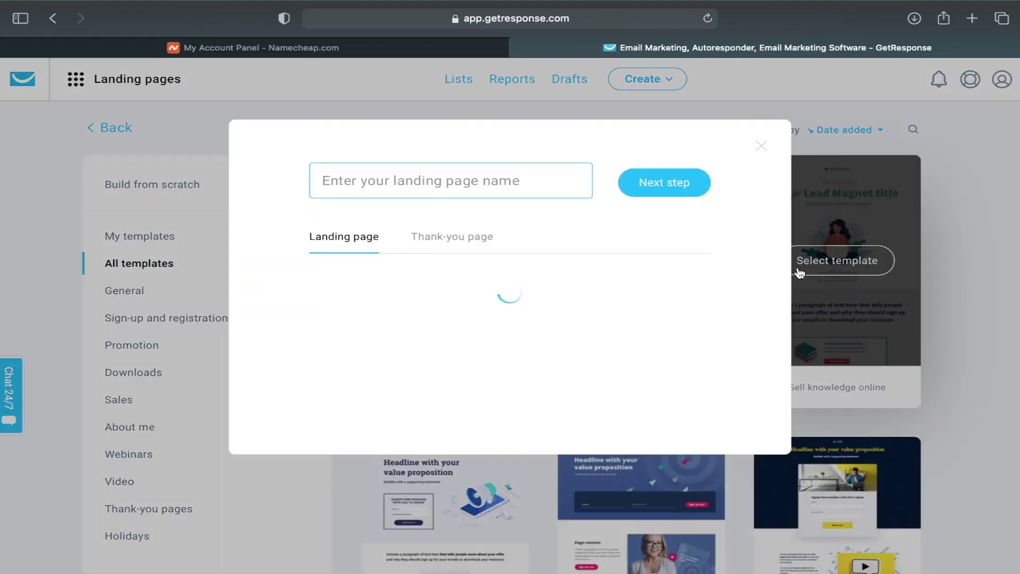
{"action": "type", "text": "Gia"}
{"action": "left_click", "coordinate": [659, 184]}
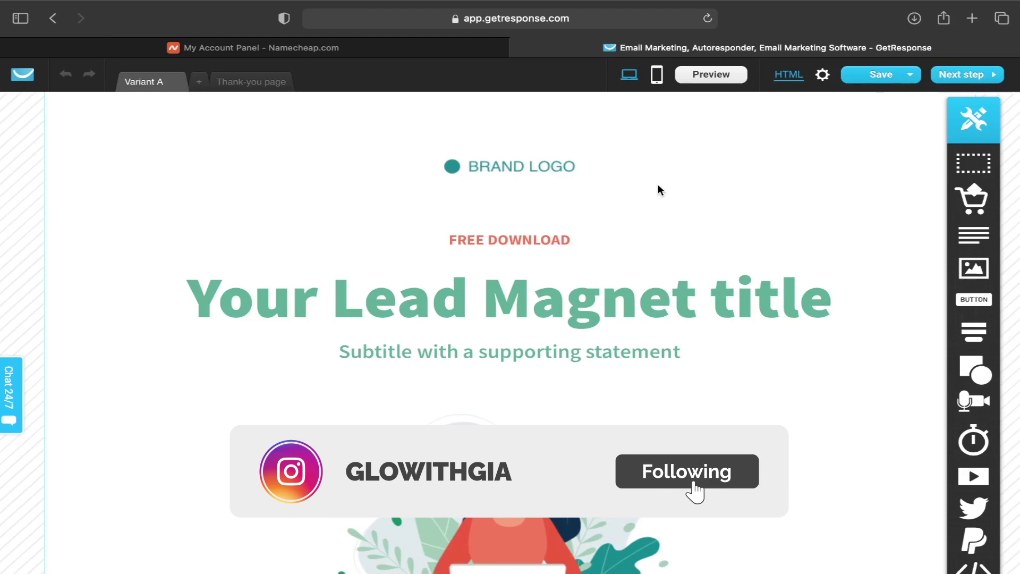
- Delete the BRAND LOGO block and continue without generating mobile versions
{"action": "left_click", "coordinate": [552, 167]}
{"action": "left_click", "coordinate": [567, 150]}
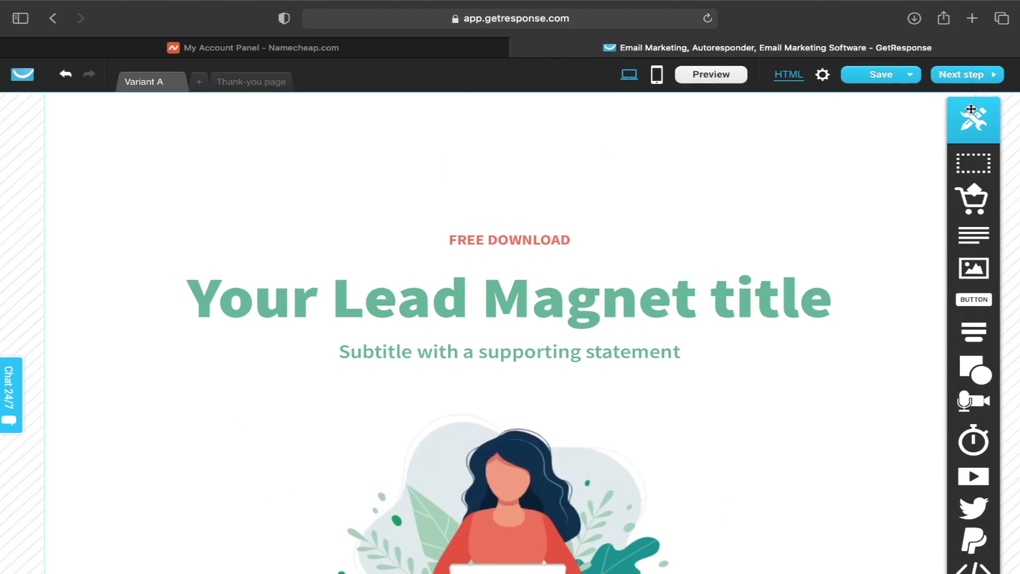
{"action": "left_click", "coordinate": [959, 77]}
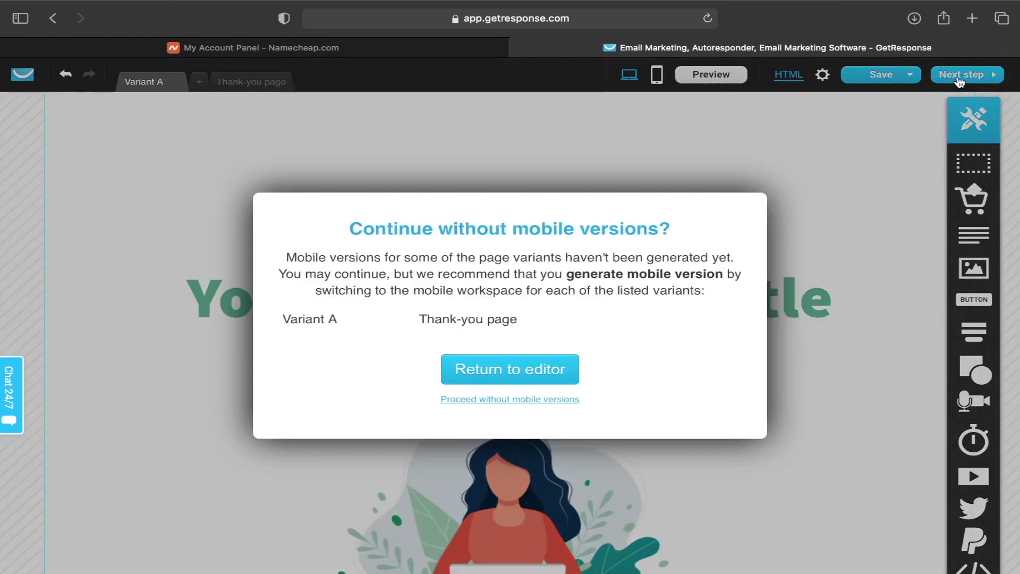
{"action": "left_click", "coordinate": [528, 369]}
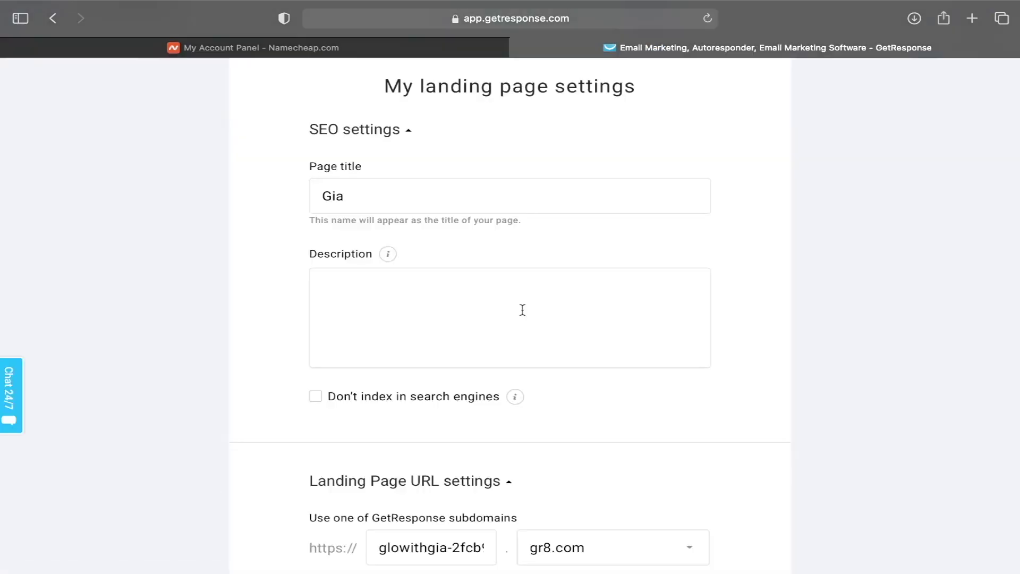
- Review the gr8.com subdomain options in Landing Page URL settings, leaving them unchanged
{"action": "scroll", "coordinate": [522, 310], "scroll_direction": "down", "scroll_amount": 4}
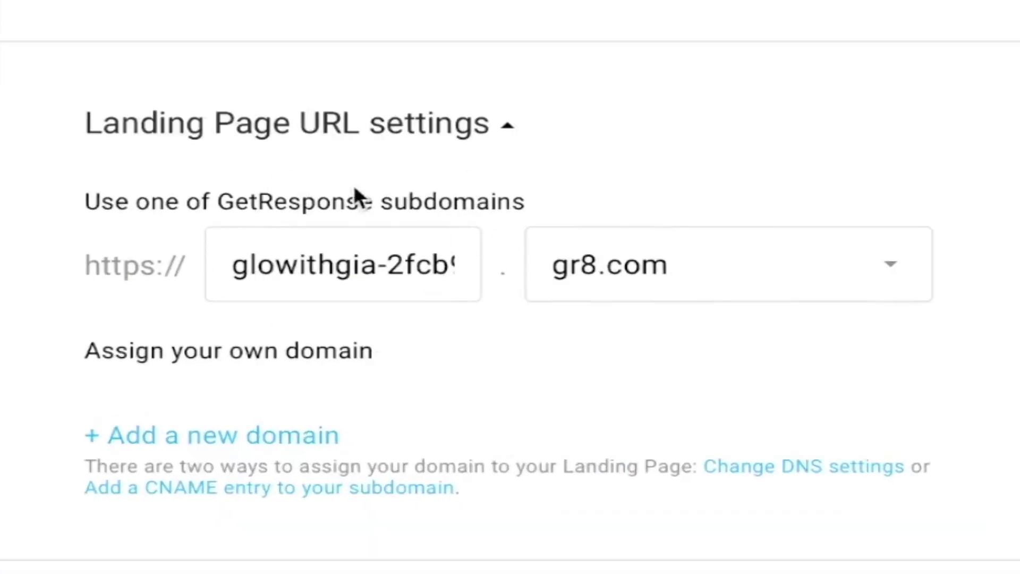
{"action": "left_click", "coordinate": [670, 292]}
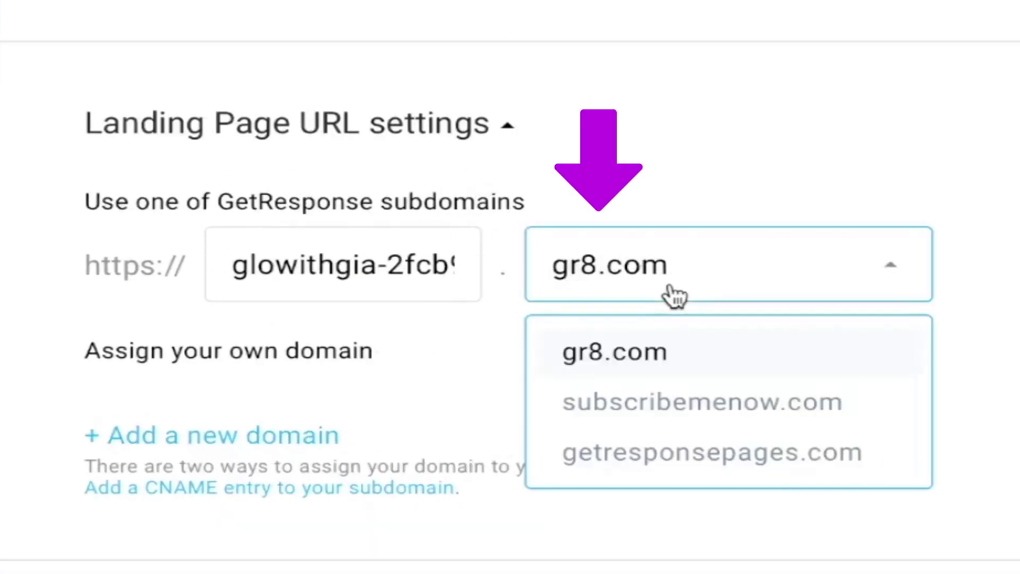
{"action": "left_click", "coordinate": [673, 293]}
{"action": "left_click", "coordinate": [674, 292]}
{"action": "left_click", "coordinate": [395, 284]}
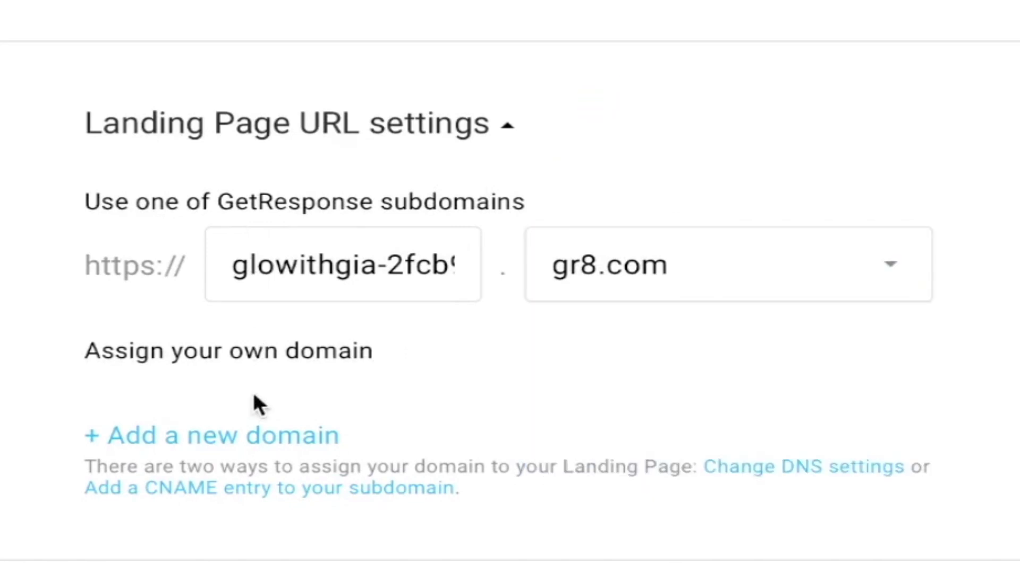
{"action": "scroll", "coordinate": [257, 403], "scroll_direction": "down", "scroll_amount": 2}
- Add a new custom domain with subdomain 'glowithgia' and domain 'shop' (glowithgia.shop)
{"action": "left_click", "coordinate": [213, 320]}
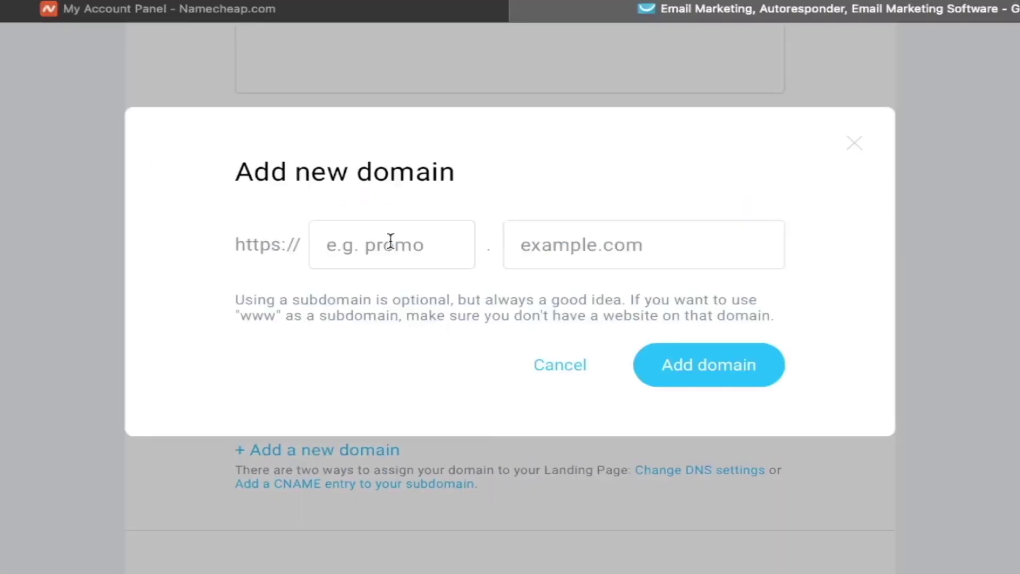
{"action": "left_click", "coordinate": [391, 241]}
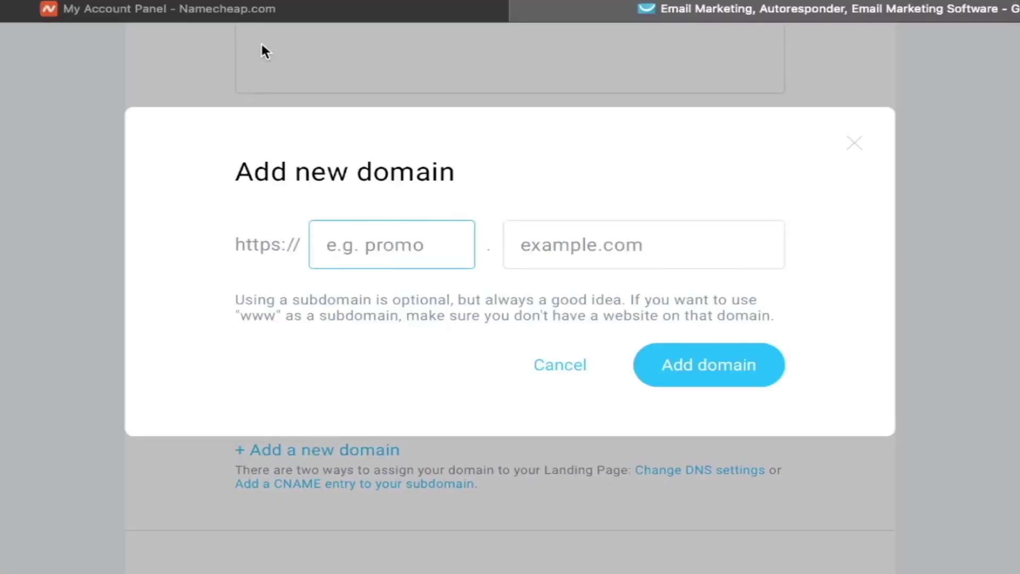
{"action": "left_click", "coordinate": [262, 9]}
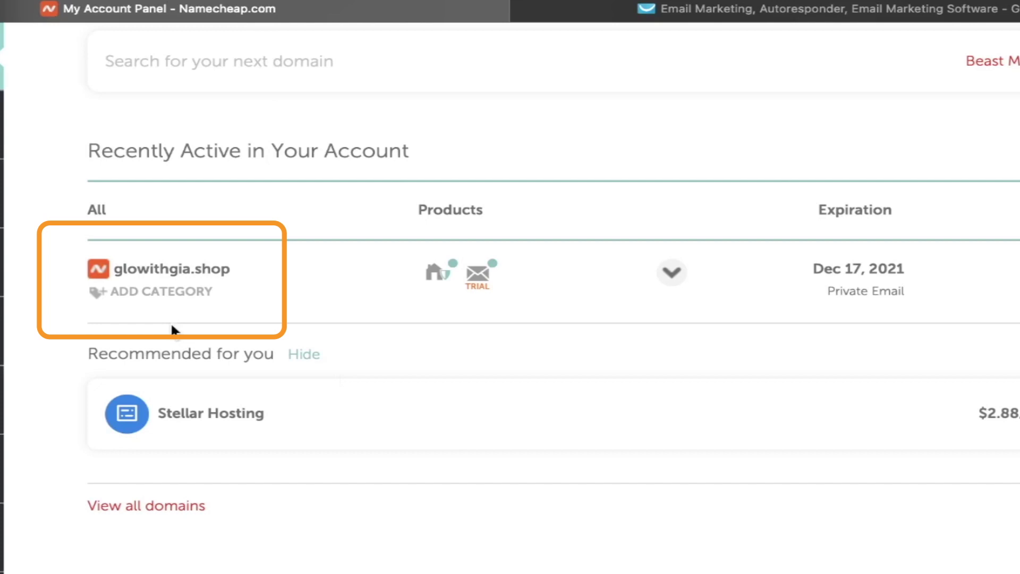
{"action": "left_click", "coordinate": [657, 16]}
{"action": "type", "text": "glowithgia"}
{"action": "left_click", "coordinate": [566, 250]}
{"action": "type", "text": "shop"}
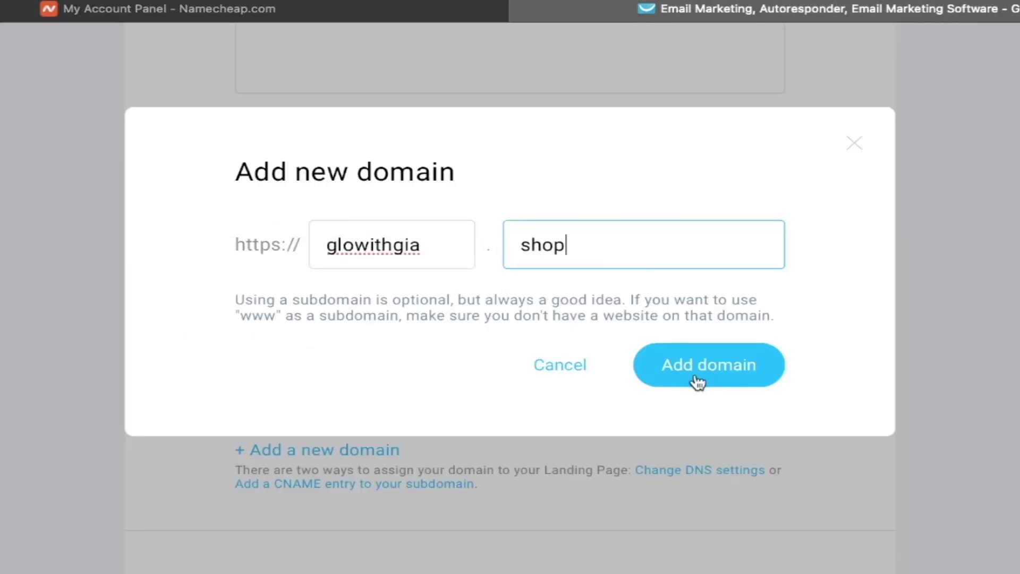
{"action": "left_click", "coordinate": [696, 379]}
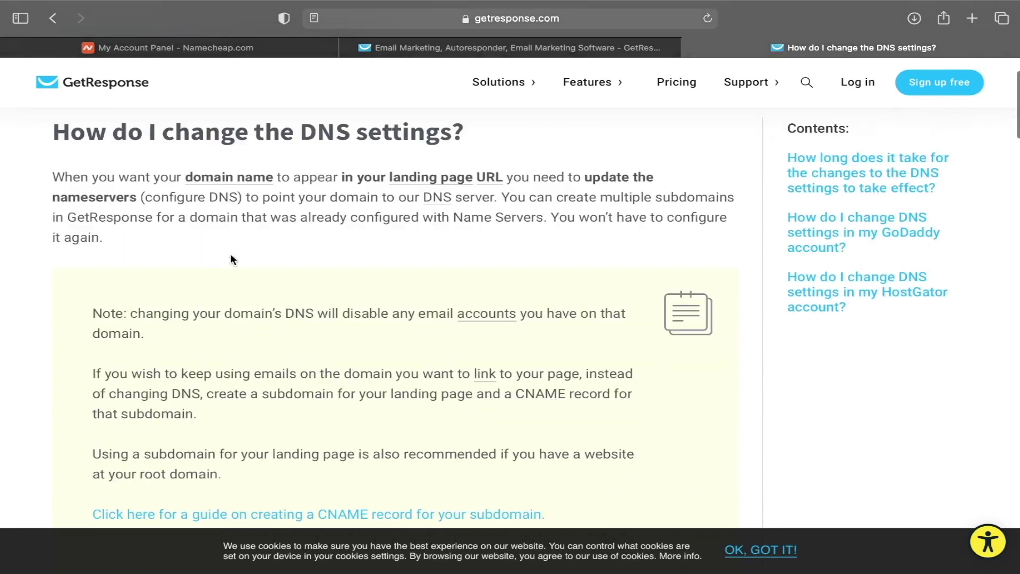
- Scroll through the 'How do I change the DNS settings?' article to find the GetResponse nameservers
{"action": "scroll", "coordinate": [478, 149], "scroll_direction": "down", "scroll_amount": 6}
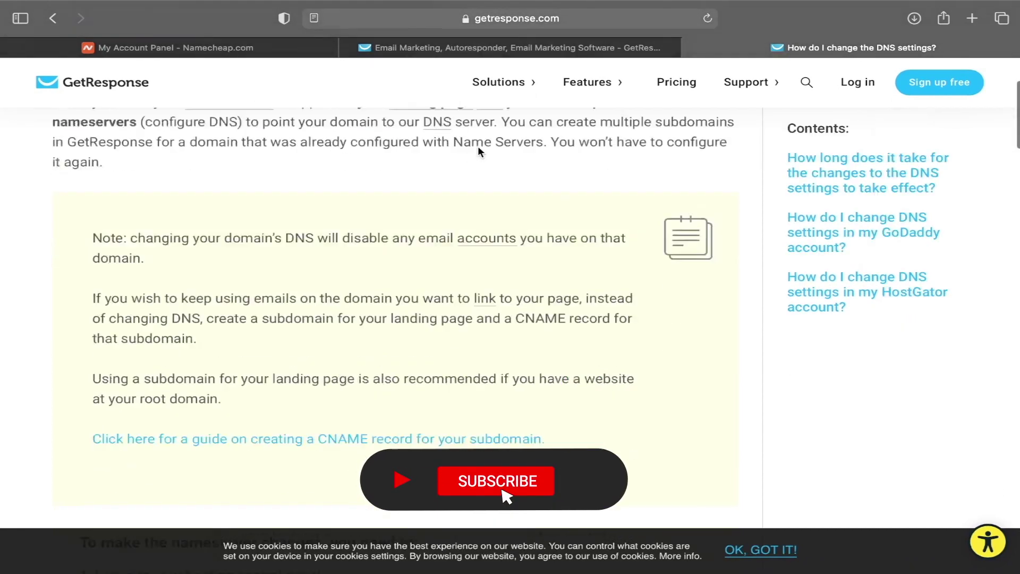
{"action": "scroll", "coordinate": [285, 335], "scroll_direction": "down", "scroll_amount": 2}
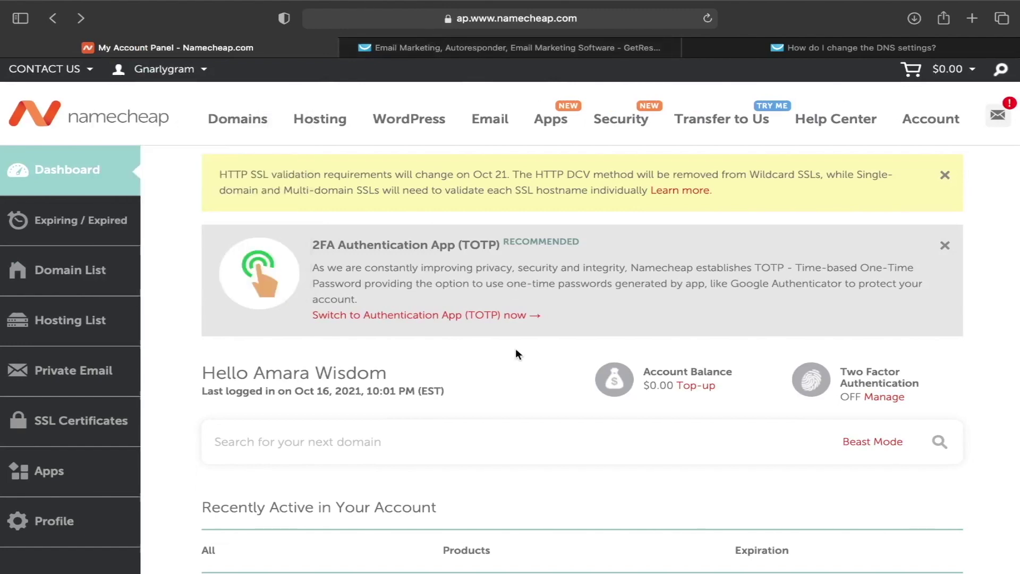
- Change glowithgia.shop's Nameservers setting in Namecheap to Custom DNS
{"action": "scroll", "coordinate": [516, 349], "scroll_direction": "down", "scroll_amount": 3}
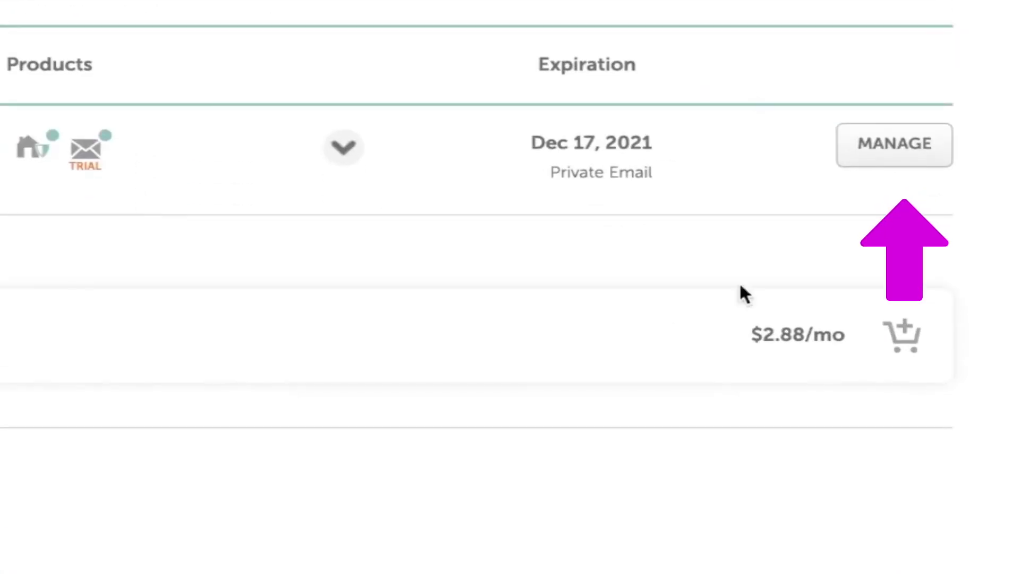
{"action": "left_click", "coordinate": [938, 152]}
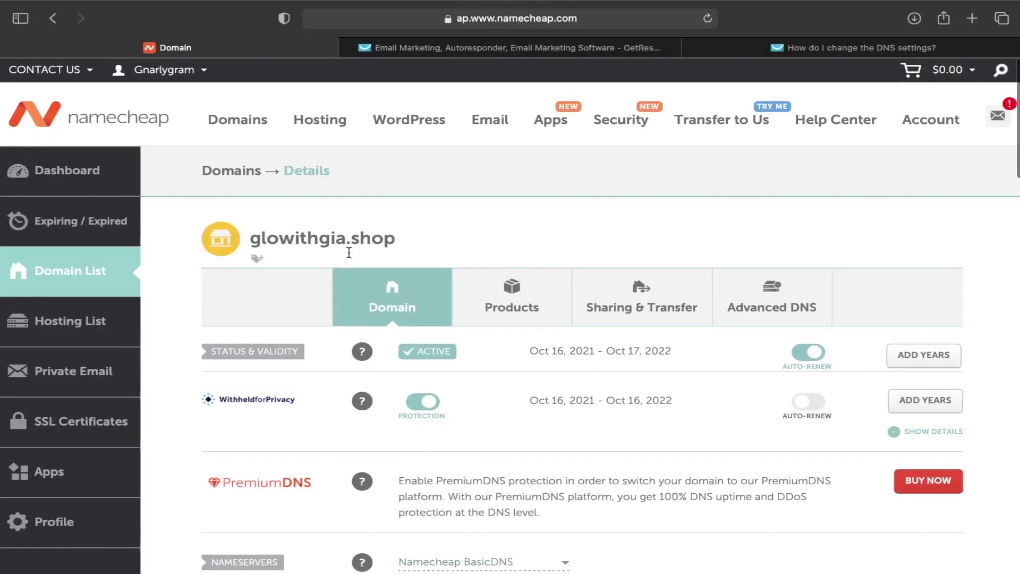
{"action": "scroll", "coordinate": [404, 223], "scroll_direction": "down", "scroll_amount": 5}
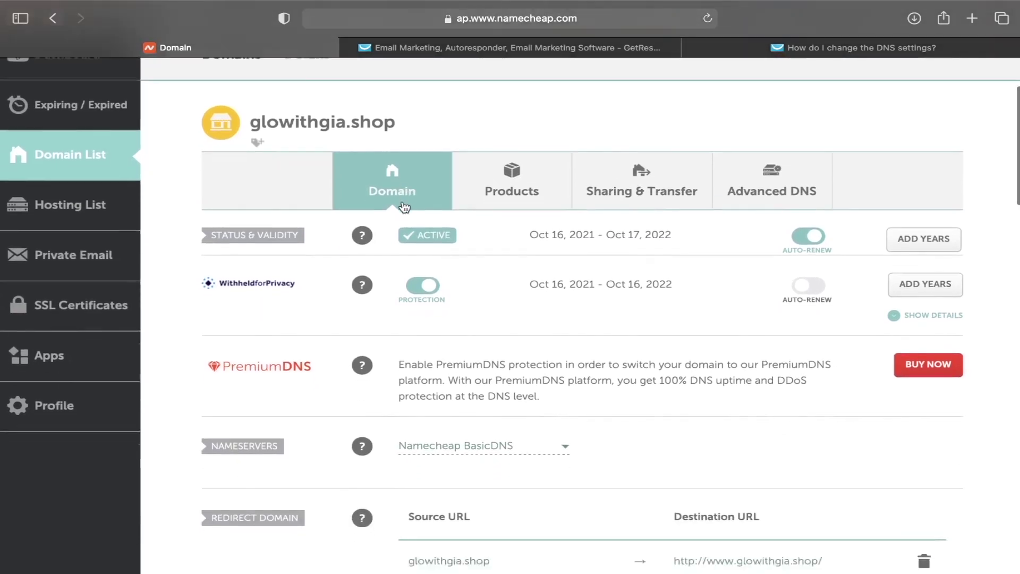
{"action": "scroll", "coordinate": [405, 207], "scroll_direction": "down", "scroll_amount": 2}
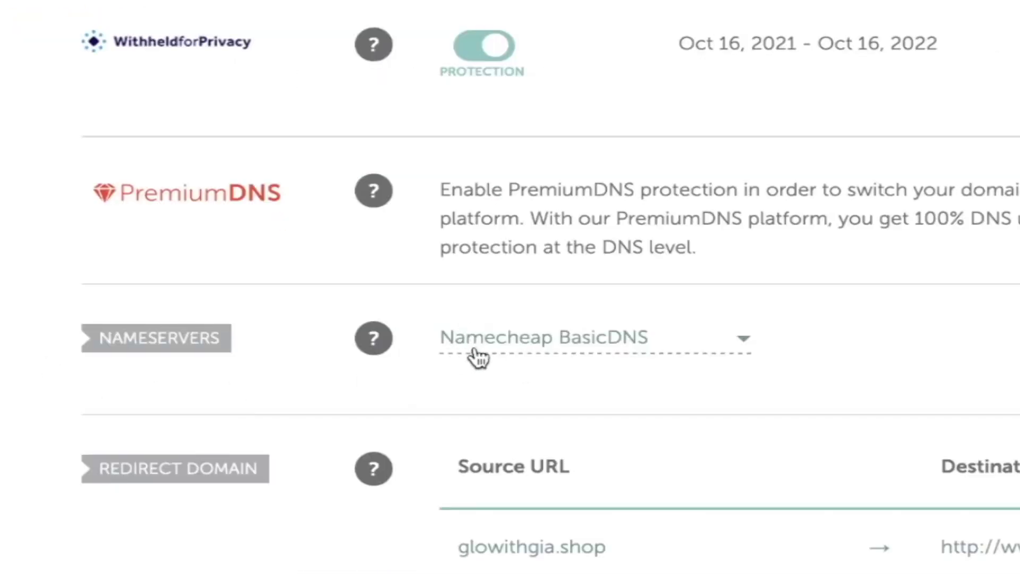
{"action": "left_click", "coordinate": [651, 351]}
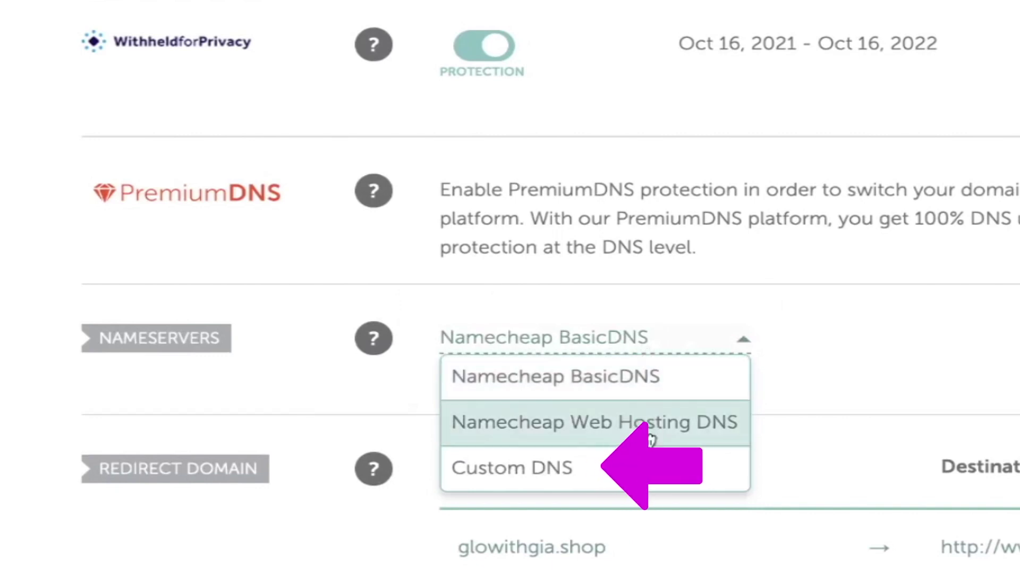
{"action": "left_click", "coordinate": [648, 468]}
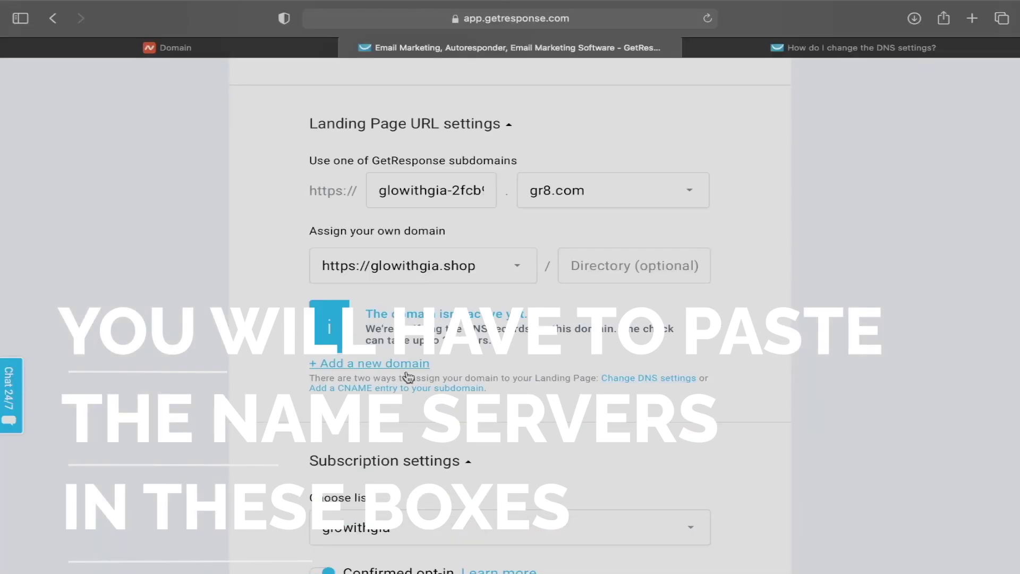
- Copy ns-a-1.getresponse.com from the help article into Nameserver 1
{"action": "left_click", "coordinate": [739, 47]}
{"action": "left_click_drag", "start_coordinate": [241, 330], "coordinate": [93, 330]}
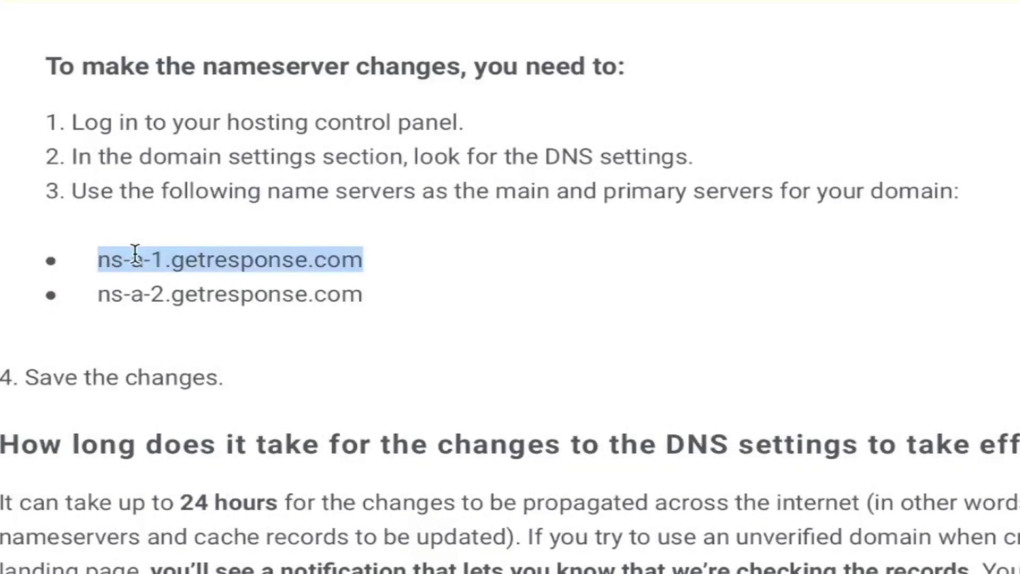
{"action": "right_click", "coordinate": [113, 330]}
{"action": "left_click", "coordinate": [216, 342]}
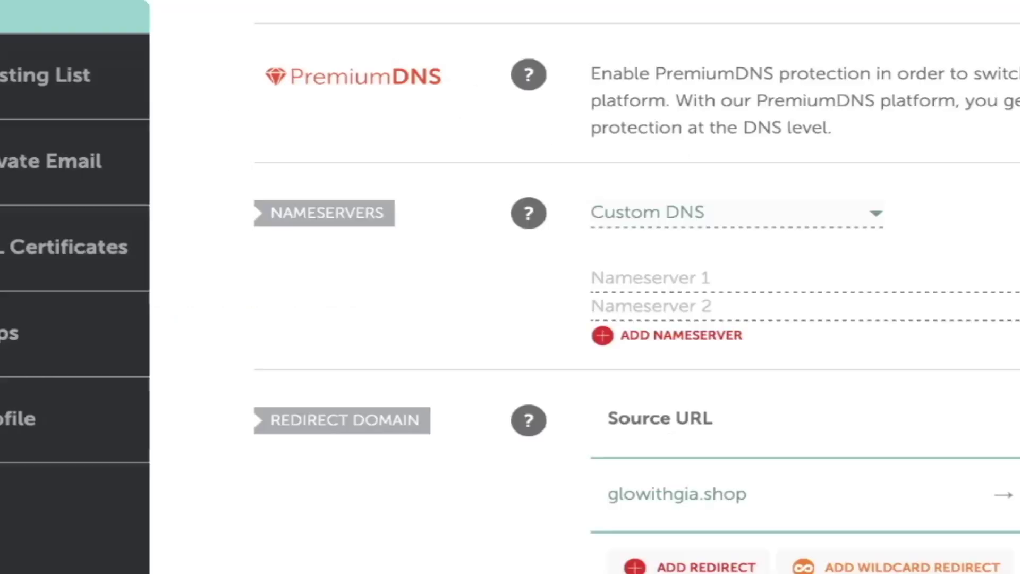
{"action": "right_click", "coordinate": [644, 277]}
{"action": "left_click", "coordinate": [767, 342]}
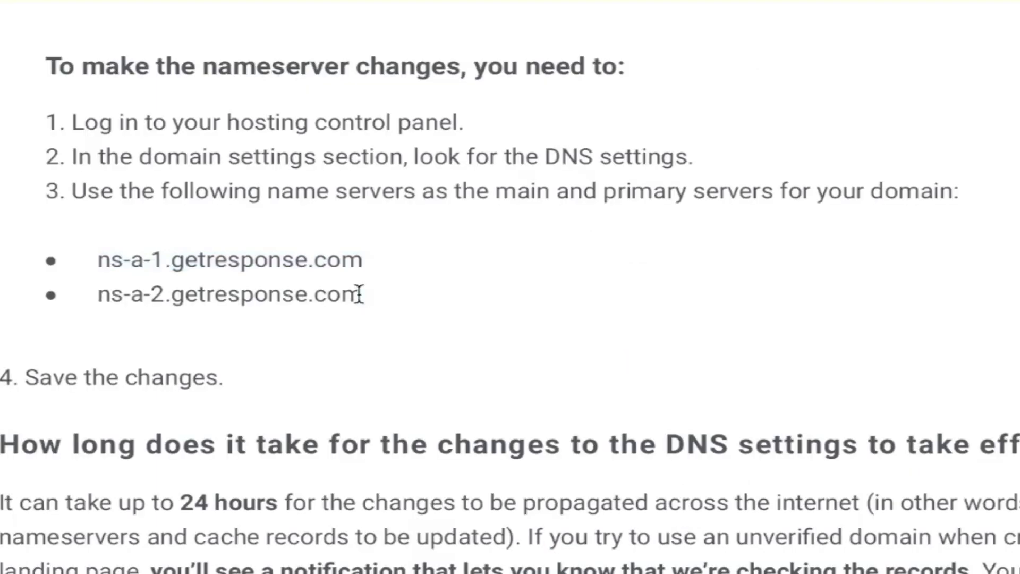
- Copy ns-a-2.getresponse.com into Nameserver 2 and save the custom nameservers
{"action": "left_click_drag", "start_coordinate": [360, 294], "coordinate": [90, 294]}
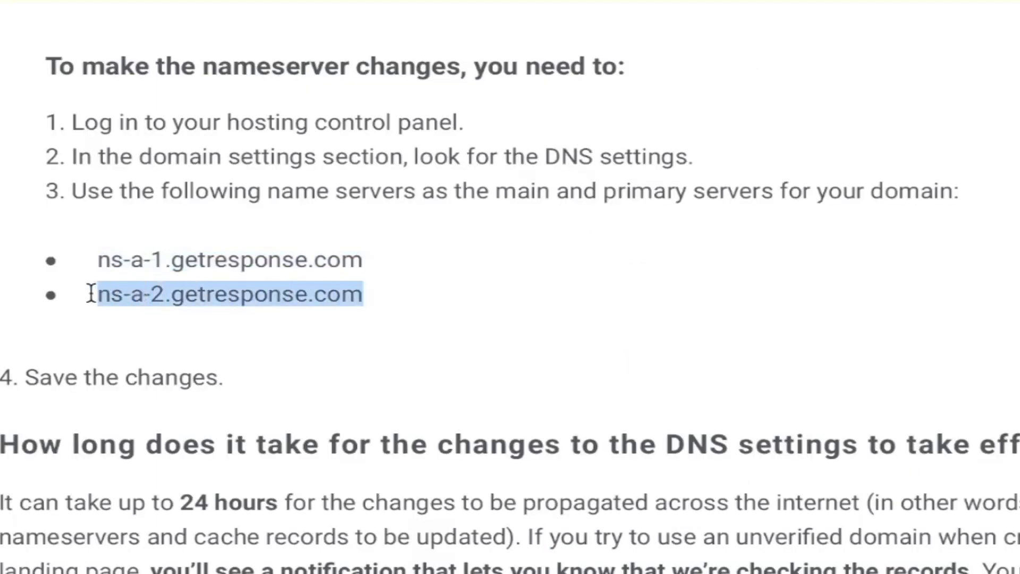
{"action": "right_click", "coordinate": [150, 292]}
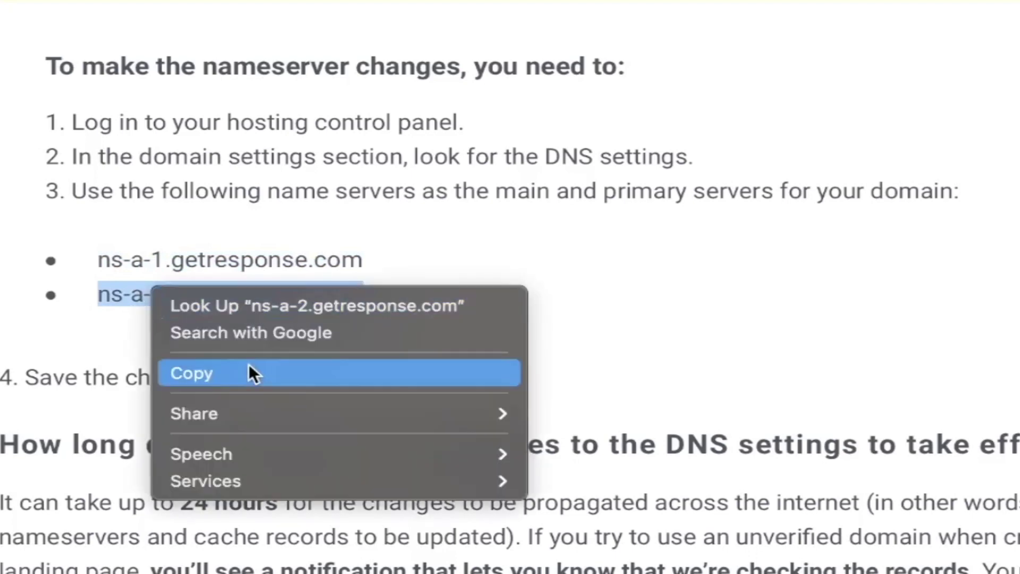
{"action": "left_click", "coordinate": [248, 363]}
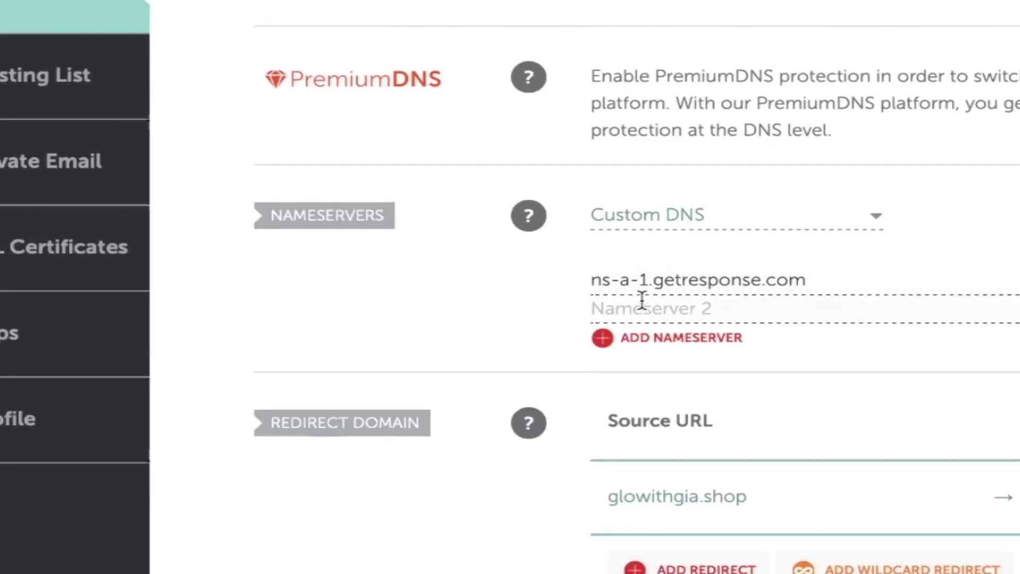
{"action": "right_click", "coordinate": [665, 307]}
{"action": "left_click", "coordinate": [709, 372]}
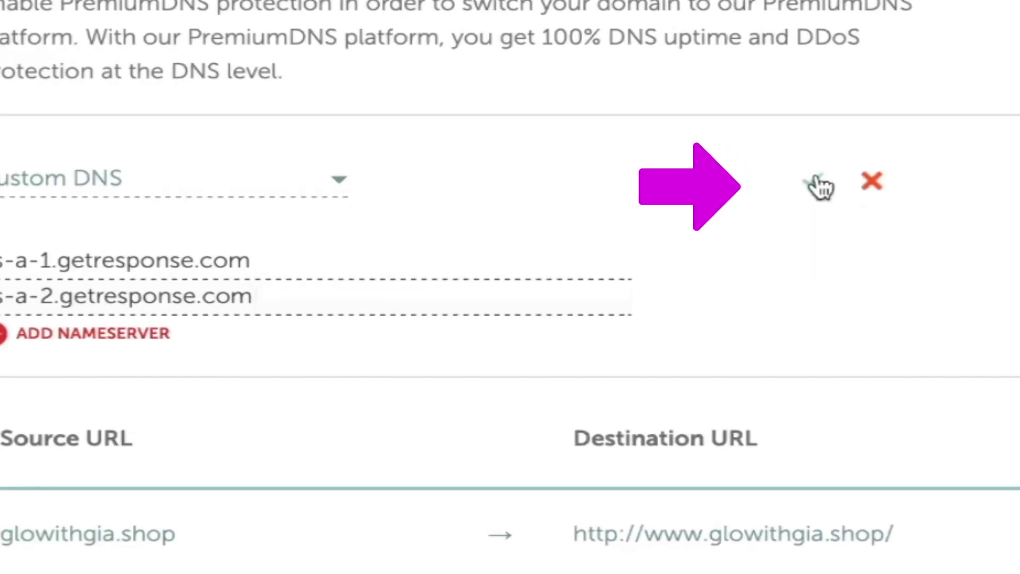
{"action": "left_click", "coordinate": [818, 185]}
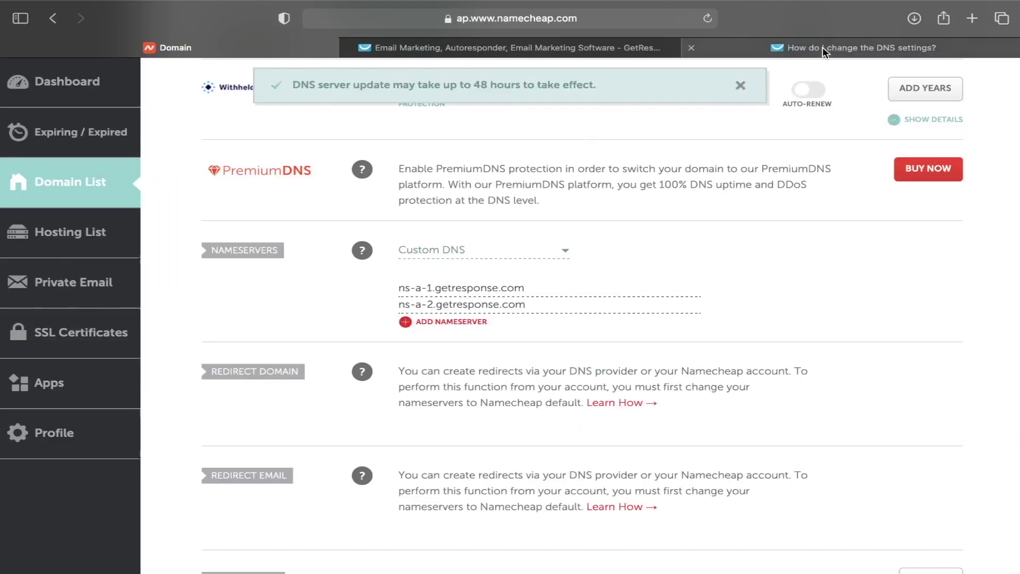
{"action": "left_click", "coordinate": [823, 47]}
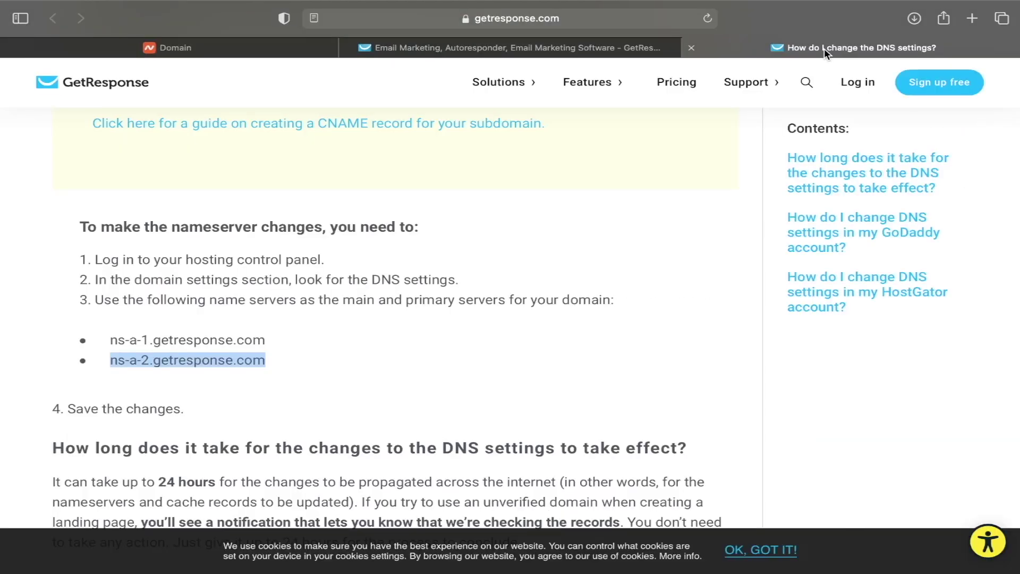
{"action": "scroll", "coordinate": [229, 196], "scroll_direction": "down", "scroll_amount": 4}
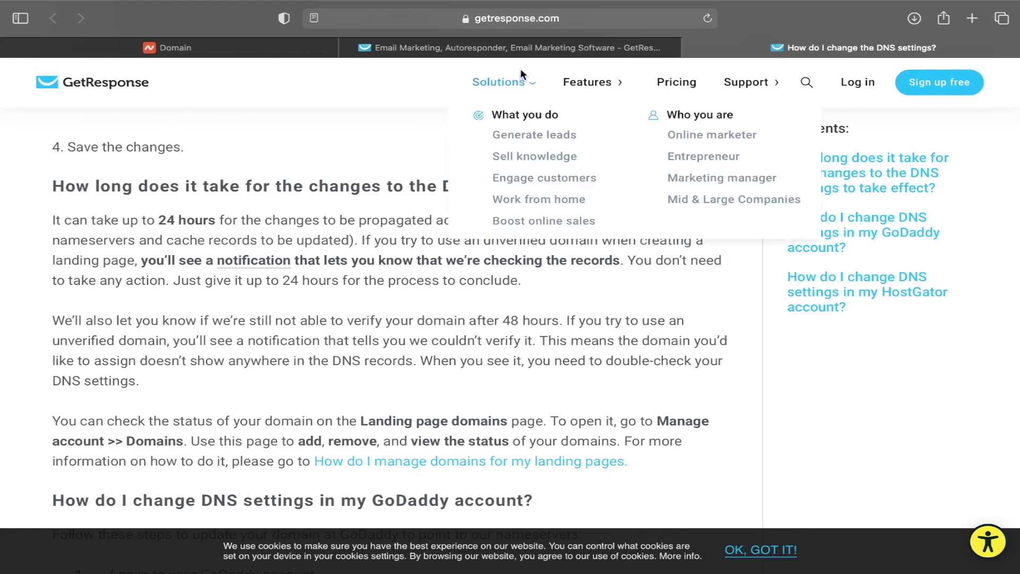
- Return to the landing page settings and save them with glowithgia.shop as the domain
{"action": "left_click", "coordinate": [510, 47]}
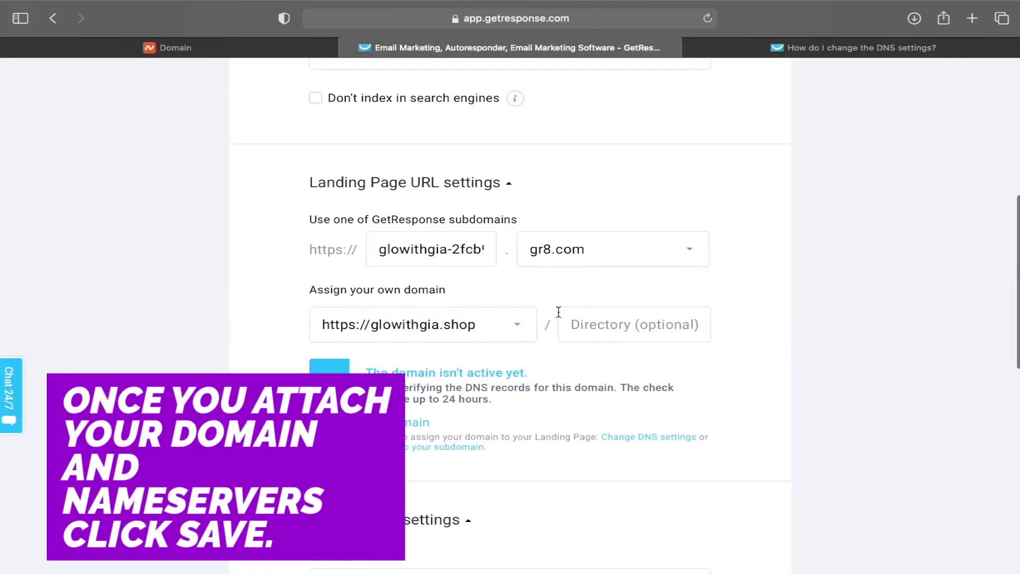
{"action": "scroll", "coordinate": [558, 311], "scroll_direction": "down", "scroll_amount": 15}
{"action": "left_click", "coordinate": [597, 450]}
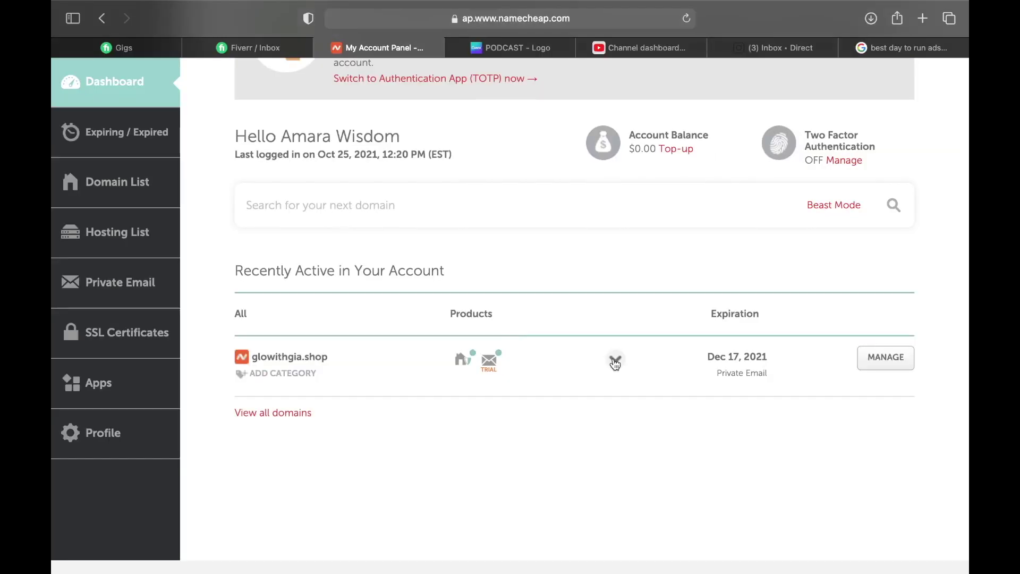
- Open glowithgia.shop's management page and scroll to its Private Email Pro Email trial
{"action": "left_click", "coordinate": [615, 363]}
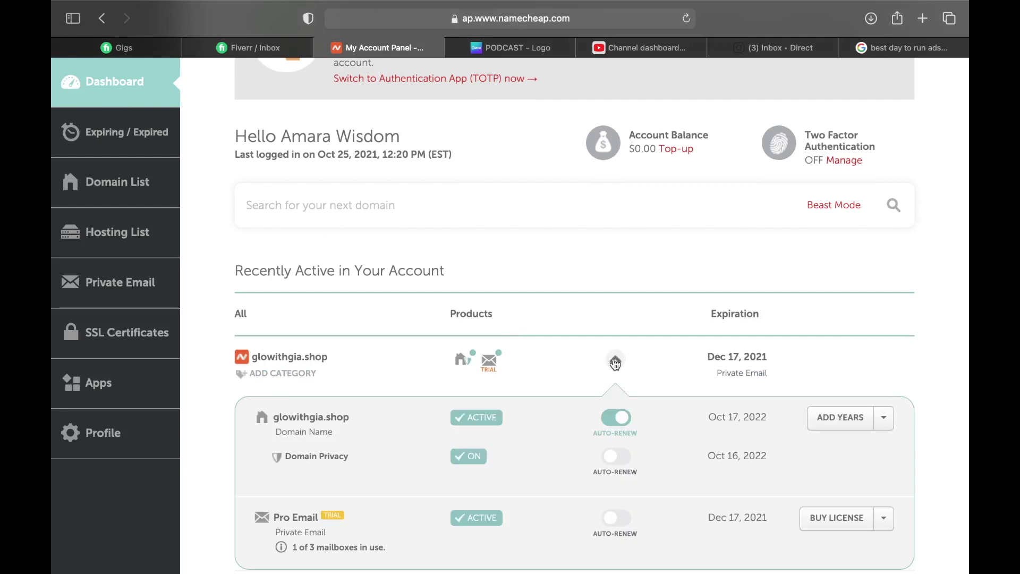
{"action": "left_click", "coordinate": [615, 364]}
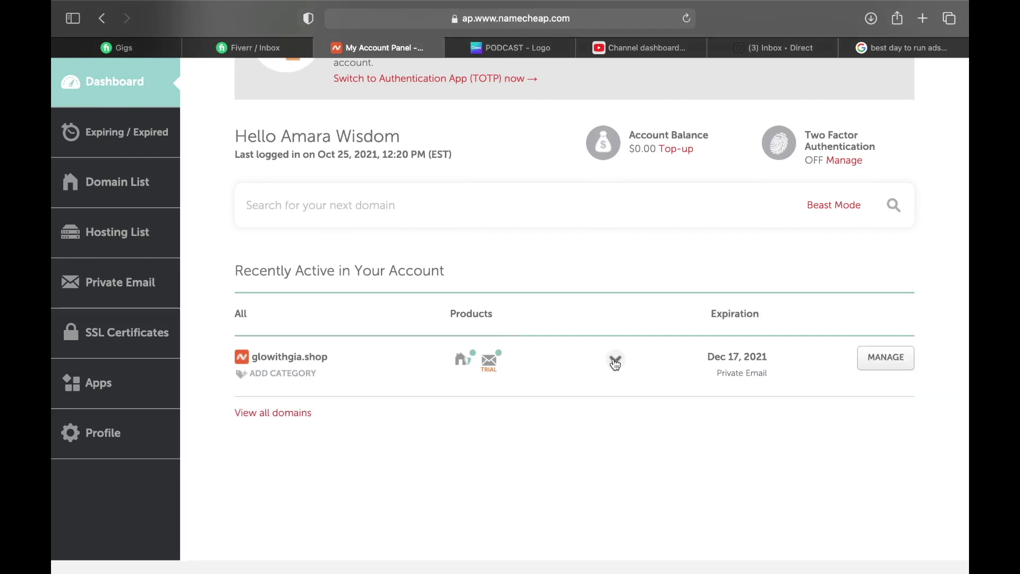
{"action": "scroll", "coordinate": [455, 171], "scroll_direction": "up", "scroll_amount": 3}
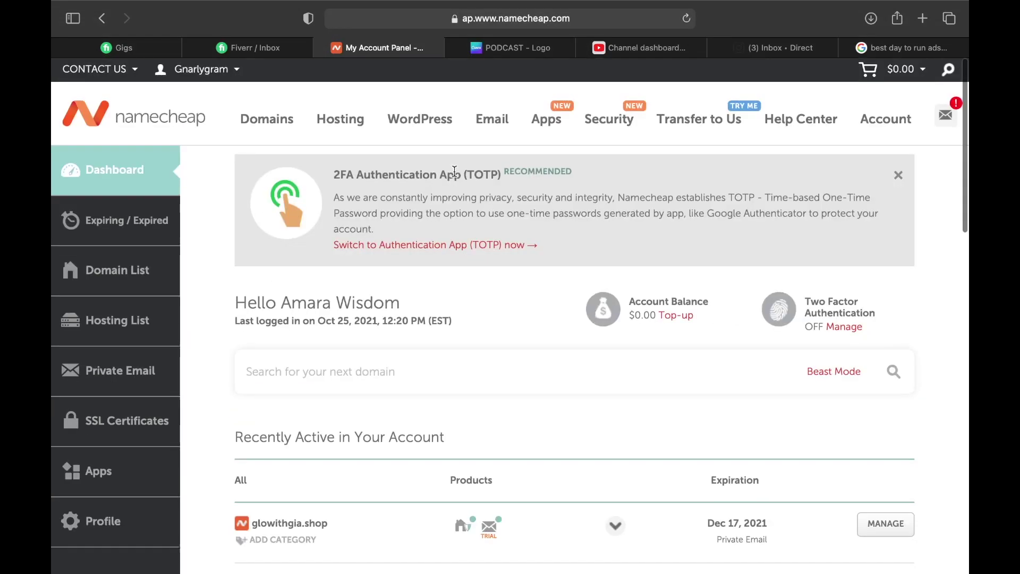
{"action": "scroll", "coordinate": [497, 315], "scroll_direction": "down", "scroll_amount": 5}
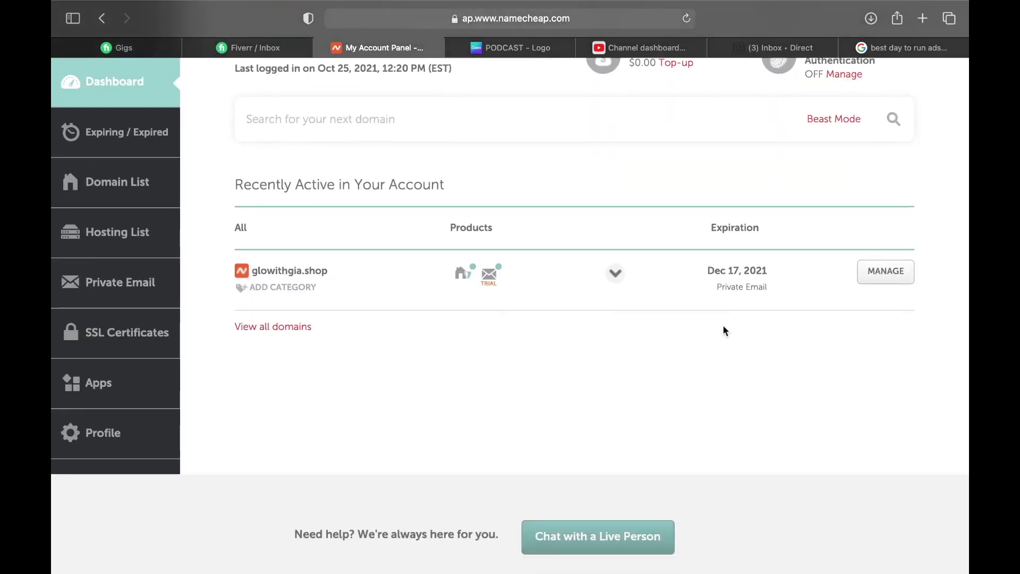
{"action": "left_click", "coordinate": [872, 280]}
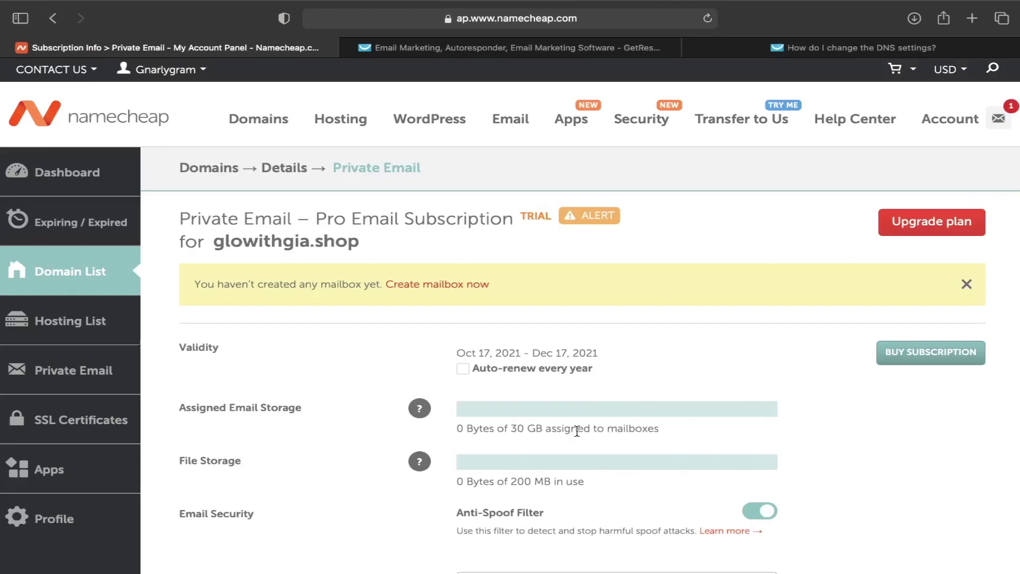
{"action": "scroll", "coordinate": [579, 429], "scroll_direction": "down", "scroll_amount": 2}
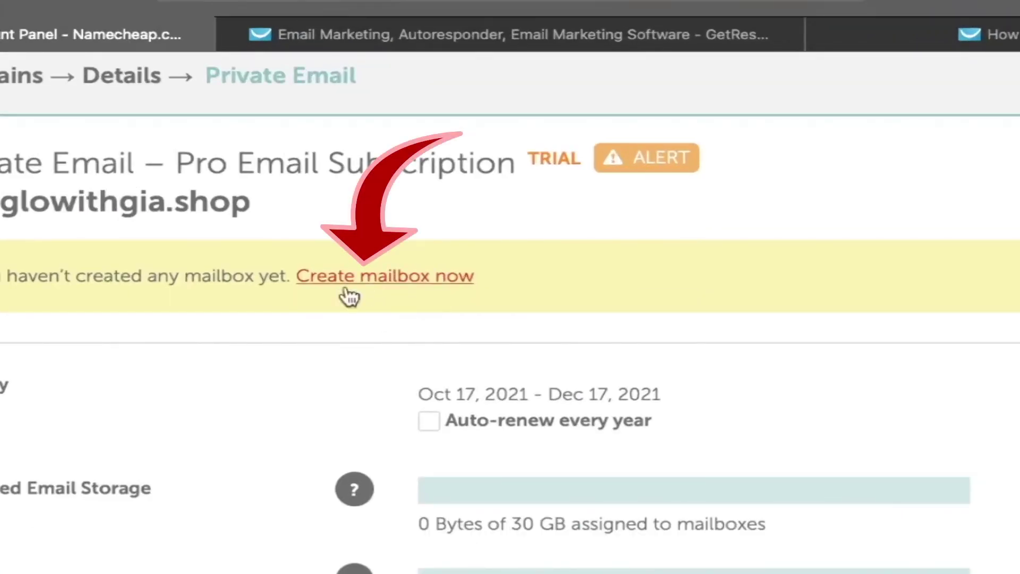
{"action": "left_click", "coordinate": [409, 284]}
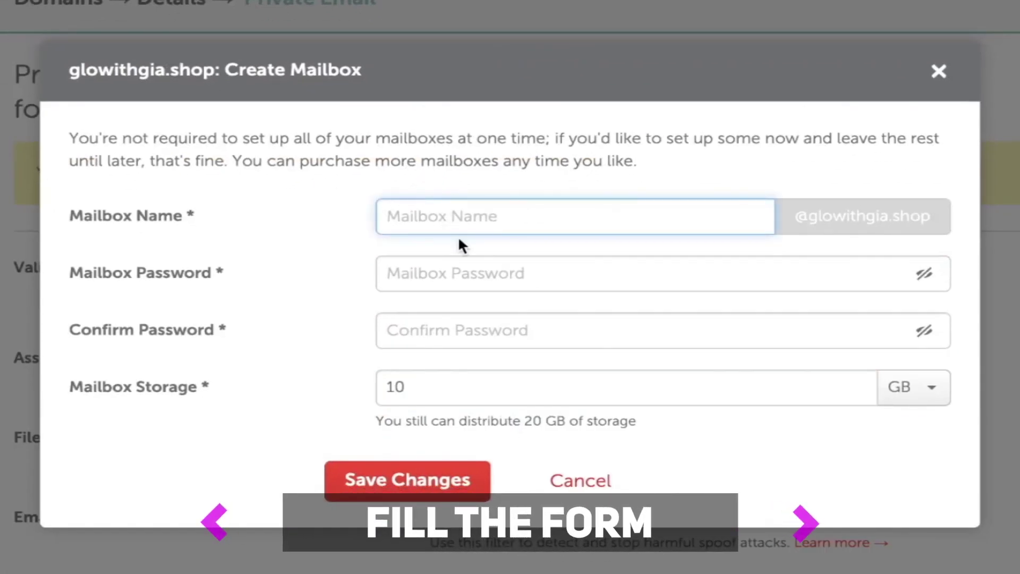
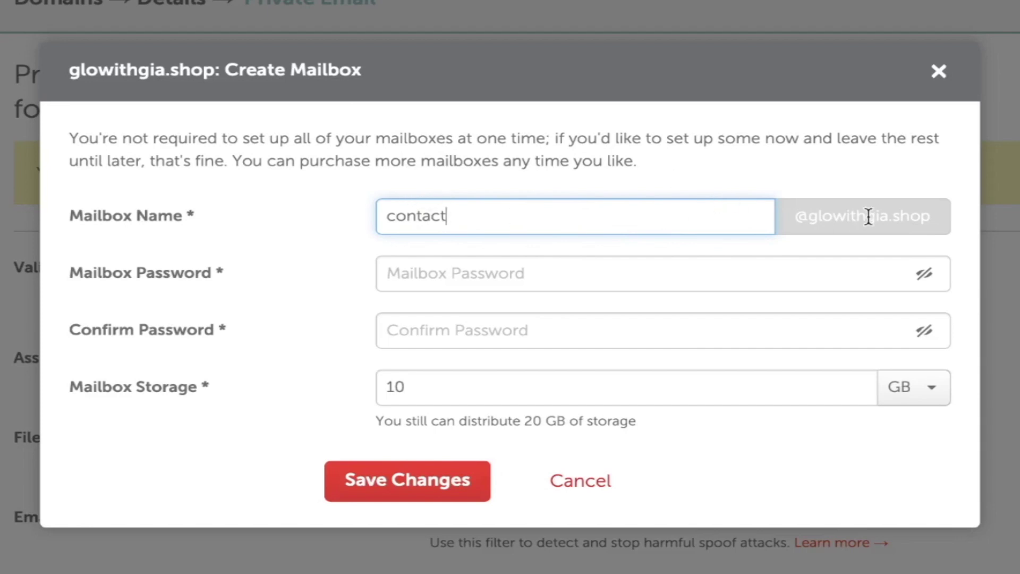
{"action": "left_click", "coordinate": [388, 281]}
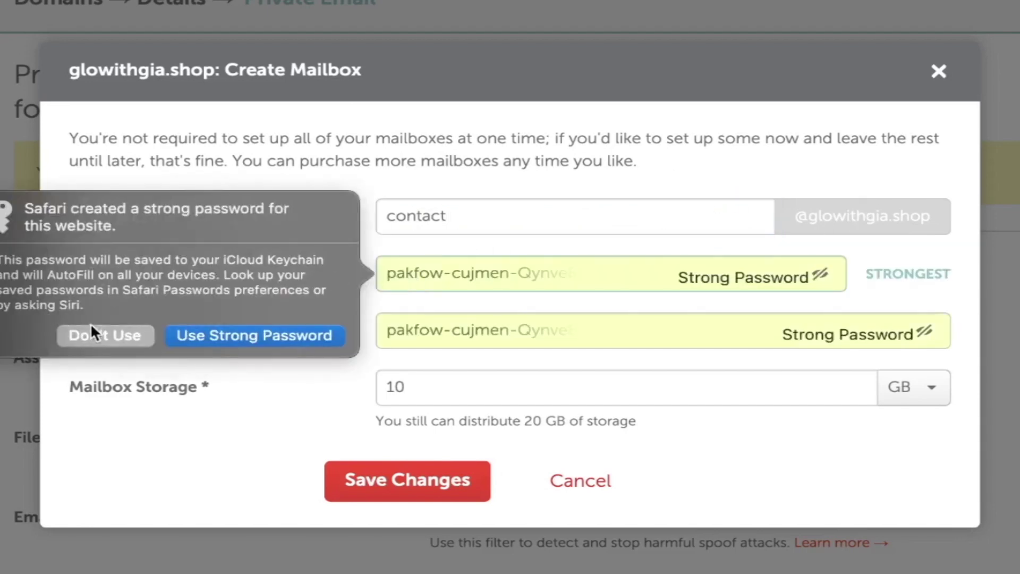
{"action": "left_click", "coordinate": [107, 336]}
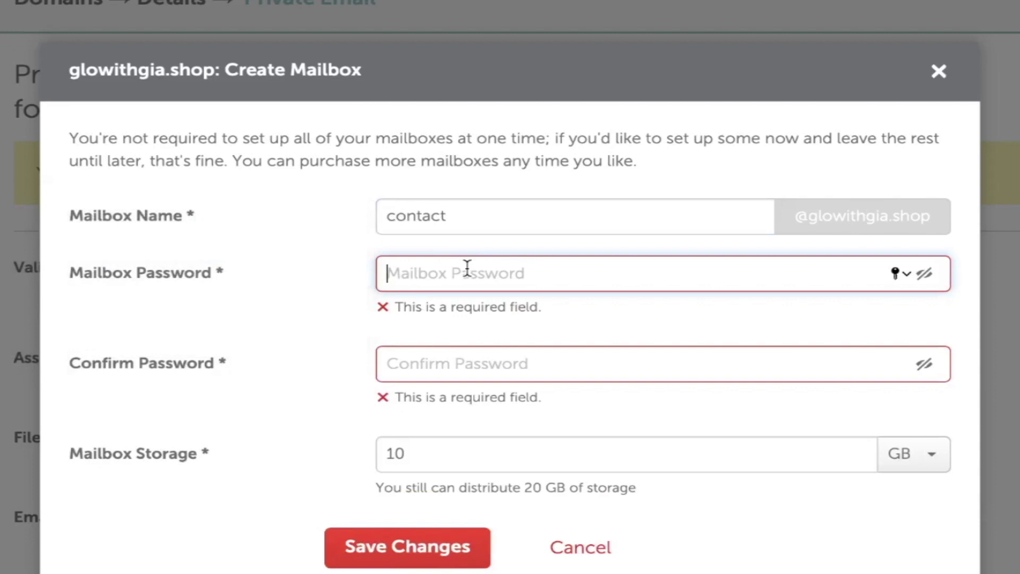
{"action": "key", "text": "ctrl+v"}
{"action": "key", "text": "Tab"}
{"action": "key", "text": "ctrl+v"}
{"action": "left_click", "coordinate": [437, 498]}
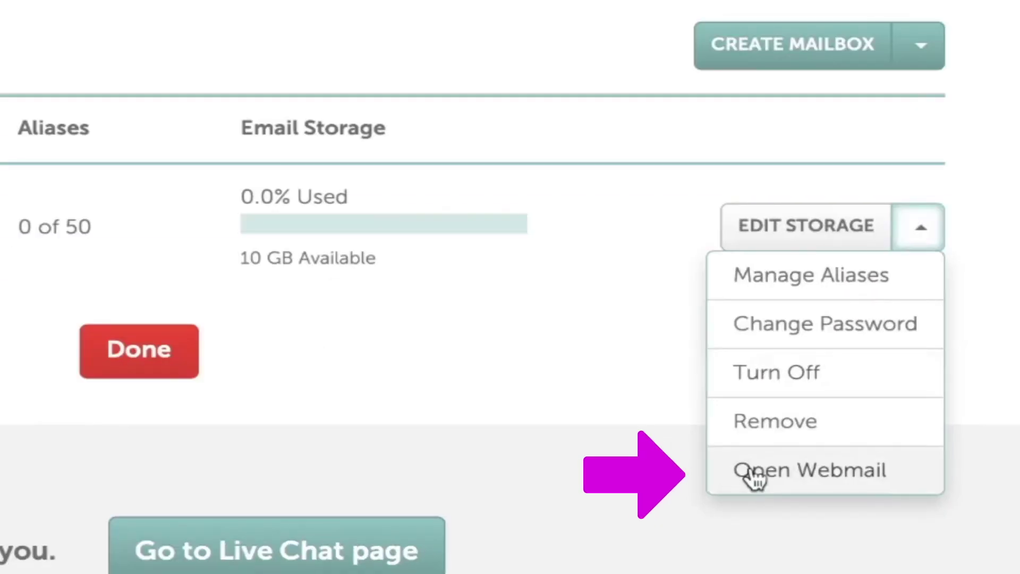
{"action": "right_click", "coordinate": [751, 479]}
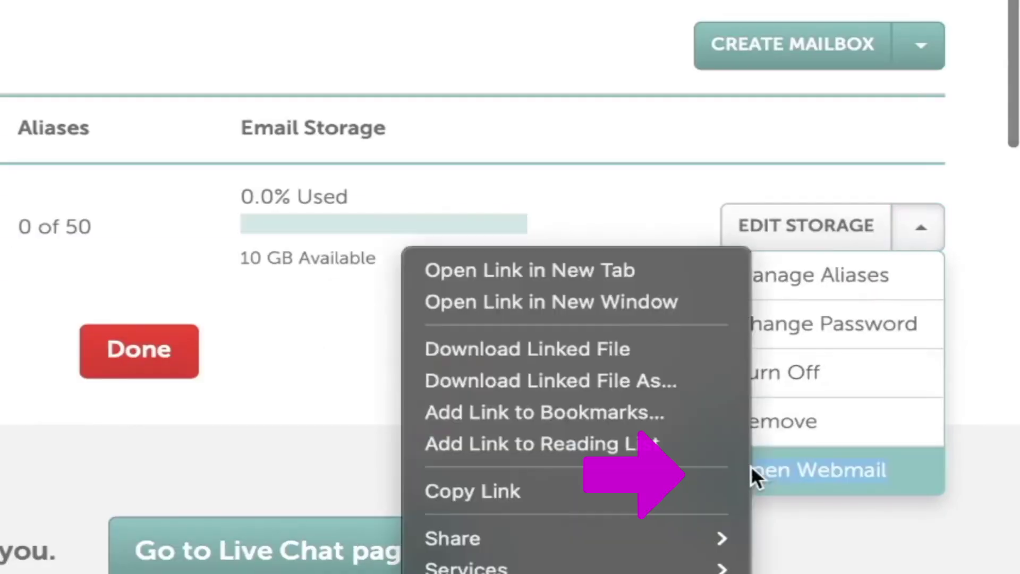
{"action": "left_click", "coordinate": [486, 265]}
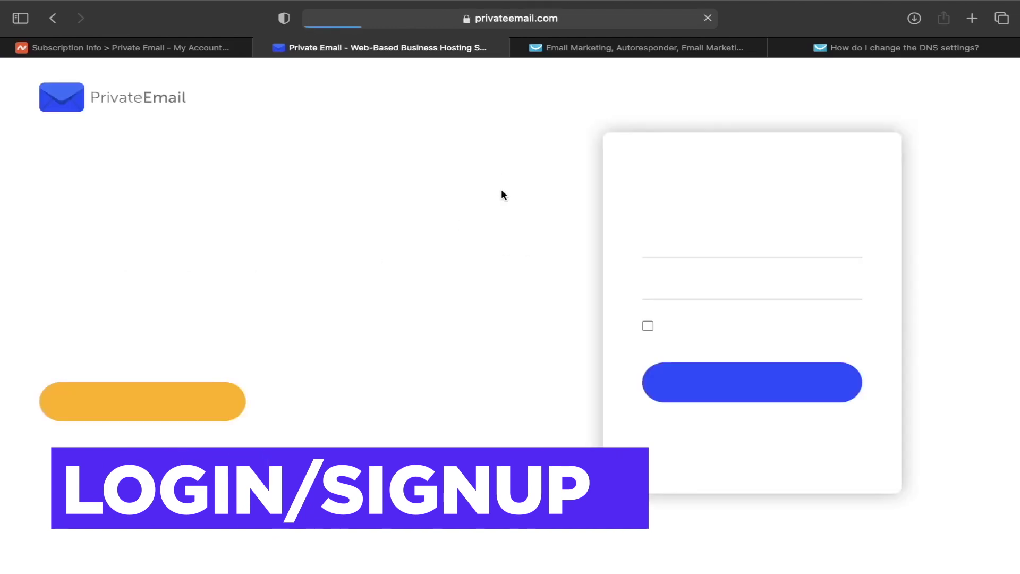
- Log in to Private Email with the saved glowithgia.shop mailbox credentials from autofill
{"action": "left_click", "coordinate": [682, 249]}
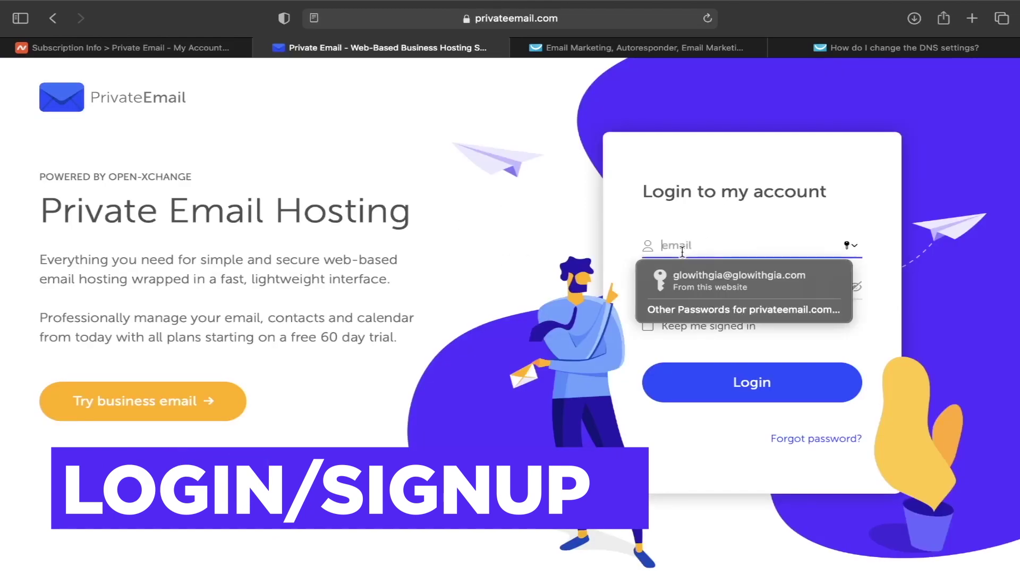
{"action": "left_click", "coordinate": [701, 280]}
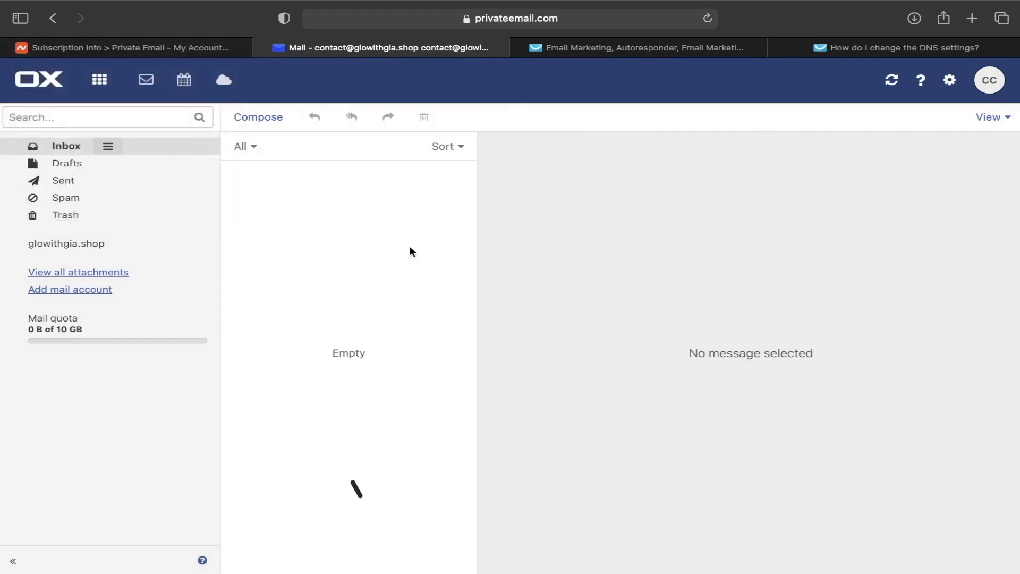
{"action": "left_click", "coordinate": [583, 49]}
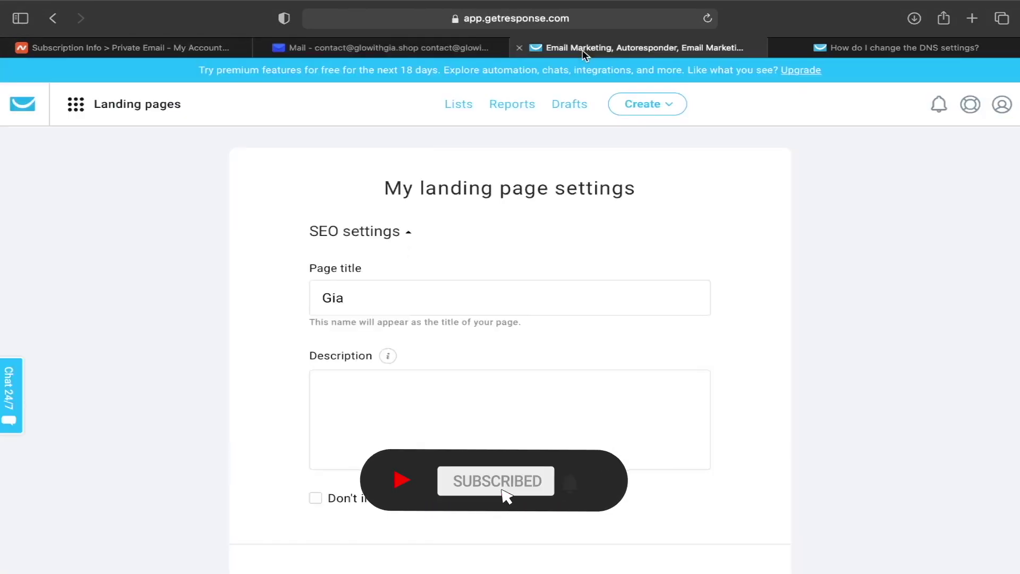
{"action": "left_click", "coordinate": [1002, 105]}
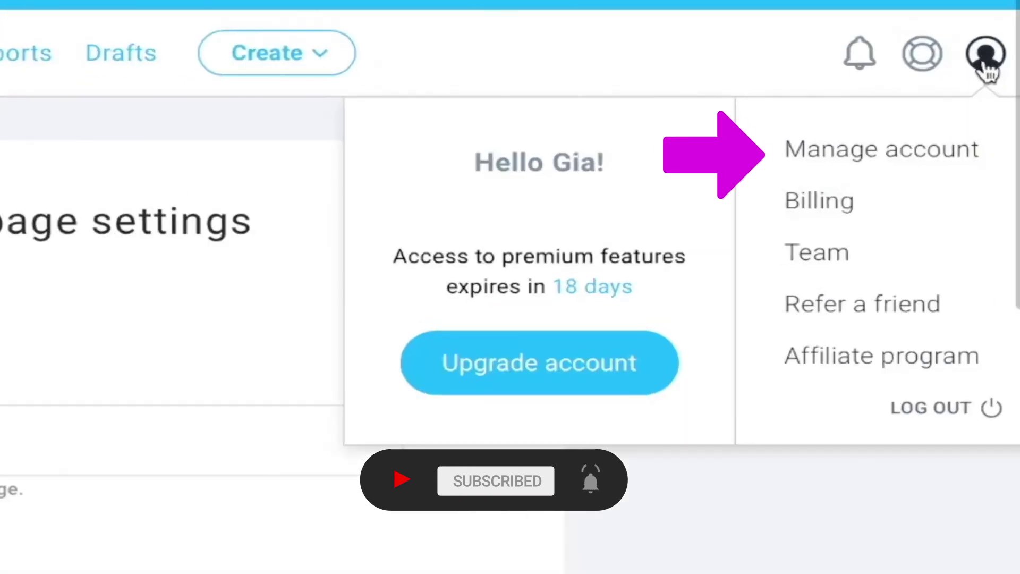
{"action": "left_click", "coordinate": [827, 171]}
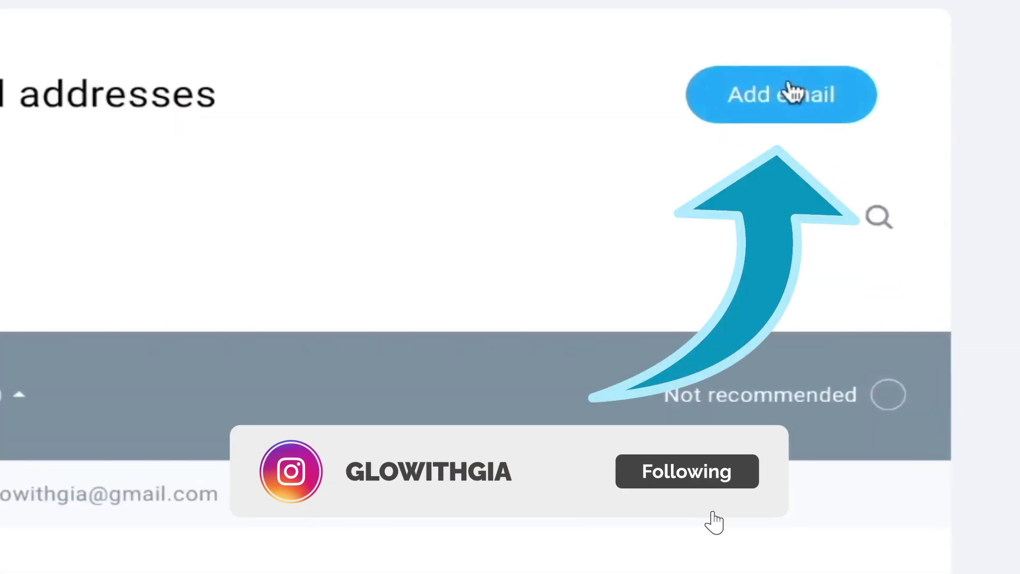
{"action": "left_click", "coordinate": [794, 93]}
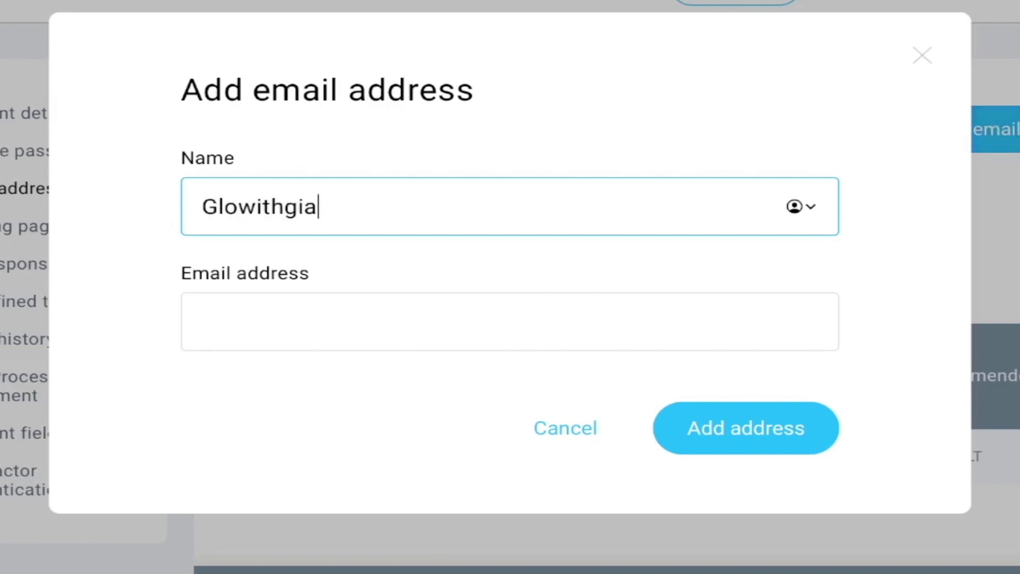
{"action": "left_click", "coordinate": [583, 314]}
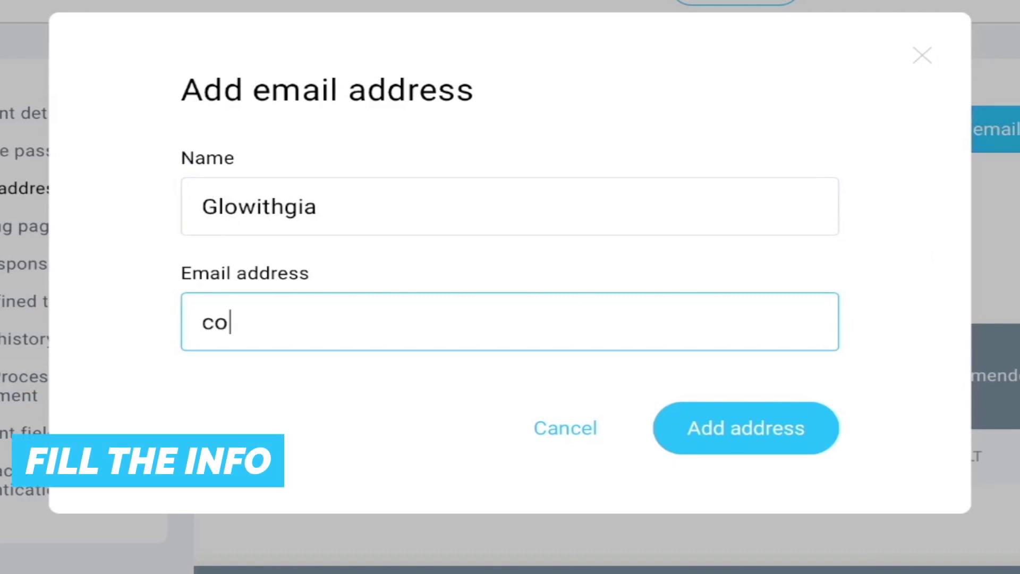
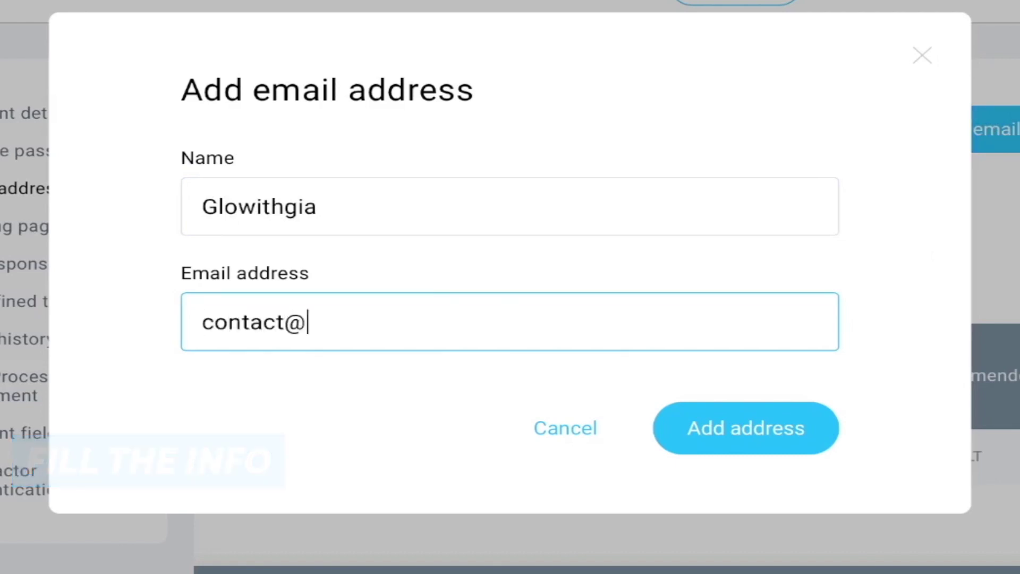
{"action": "left_click", "coordinate": [760, 453]}
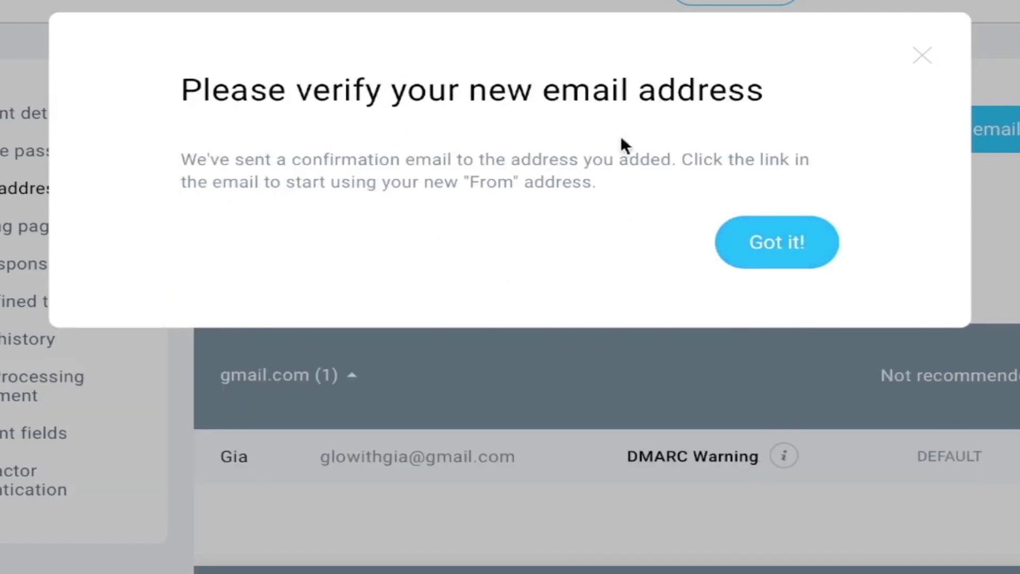
{"action": "left_click", "coordinate": [766, 245]}
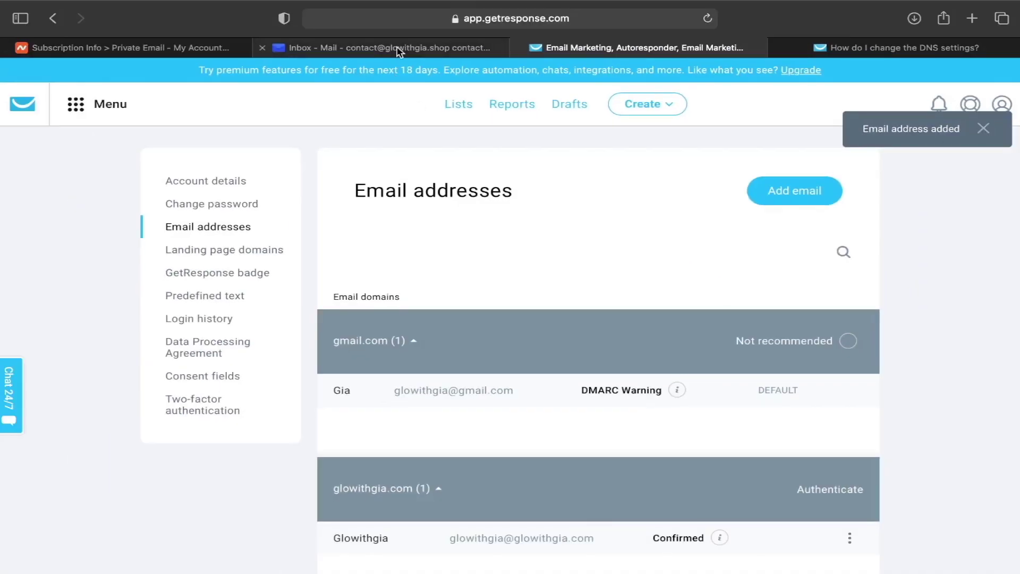
- Open GetResponse's 'Please confirm new email address' message in the glowithgia.shop inbox
{"action": "left_click", "coordinate": [397, 48]}
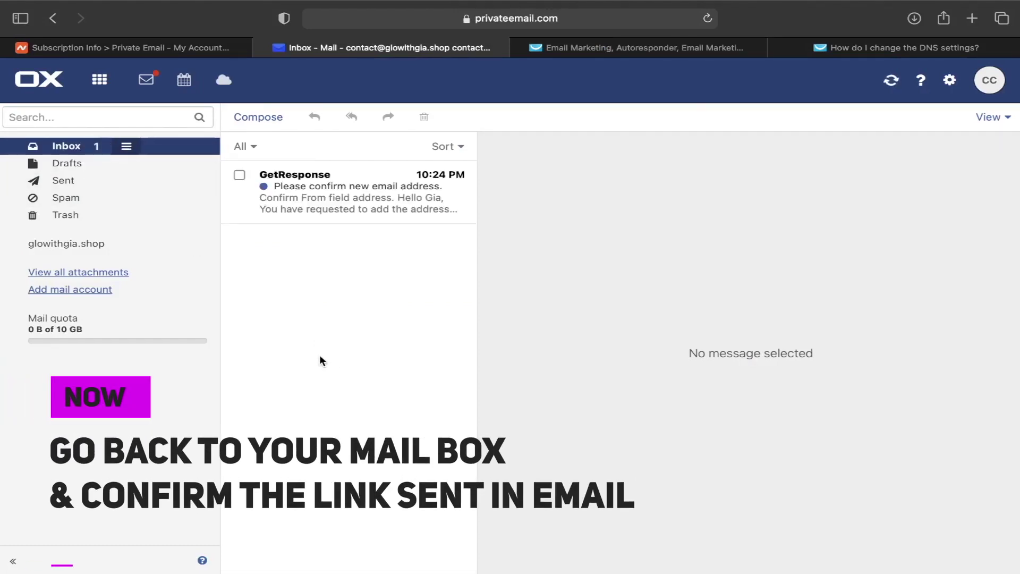
{"action": "left_click", "coordinate": [331, 186]}
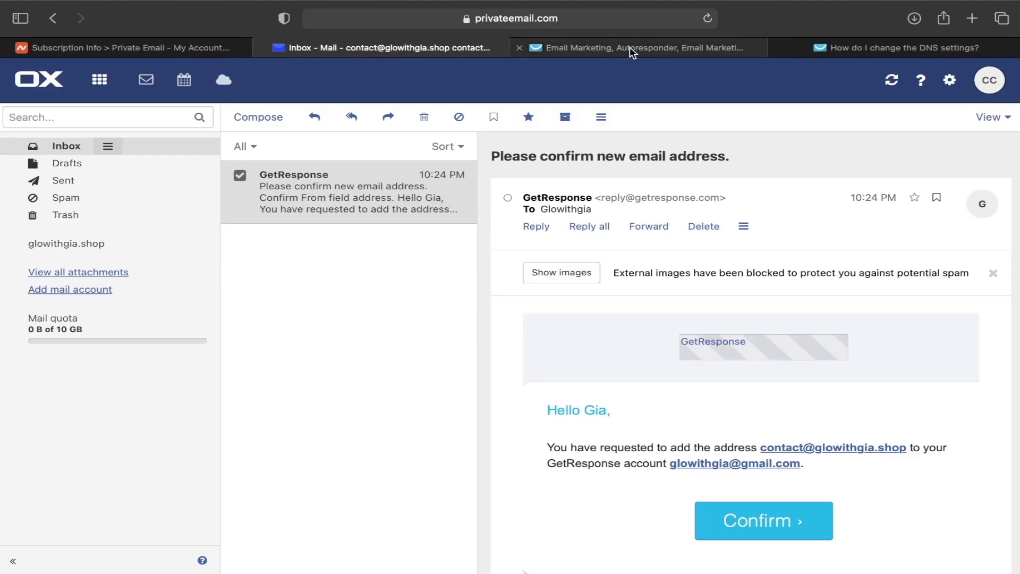
- Expand the glowithgia.shop group on GetResponse's Email addresses page to show the confirmed default sender
{"action": "left_click", "coordinate": [636, 53]}
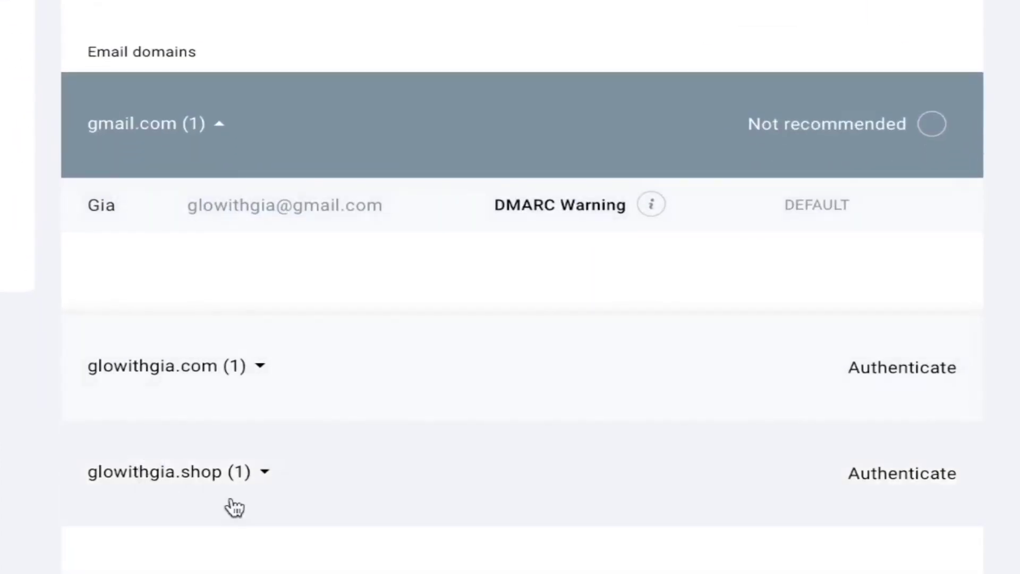
{"action": "left_click", "coordinate": [271, 486]}
{"action": "scroll", "coordinate": [749, 528], "scroll_direction": "down", "scroll_amount": 3}
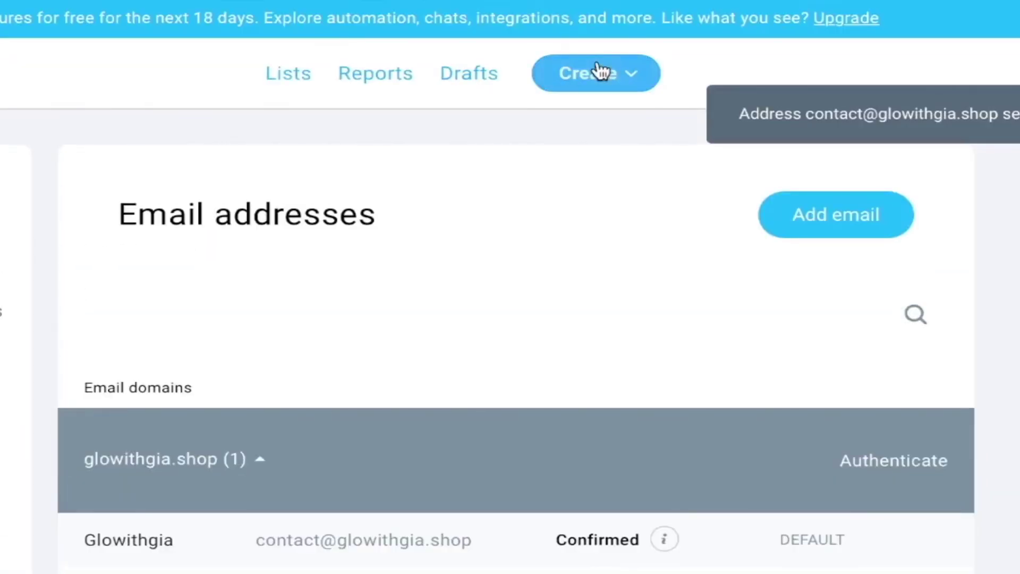
{"action": "left_click", "coordinate": [599, 69]}
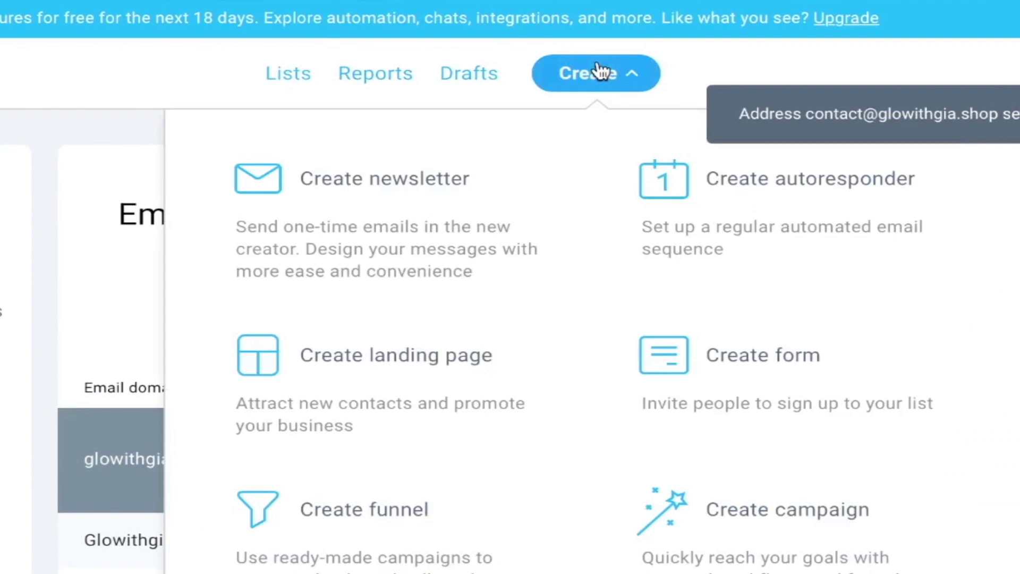
{"action": "left_click", "coordinate": [280, 216]}
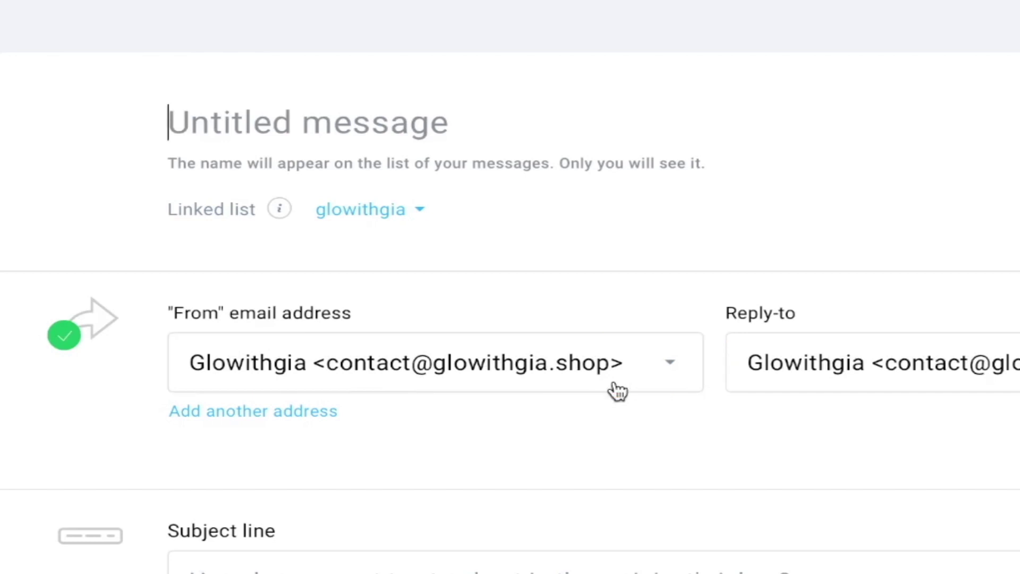
{"action": "left_click", "coordinate": [614, 385]}
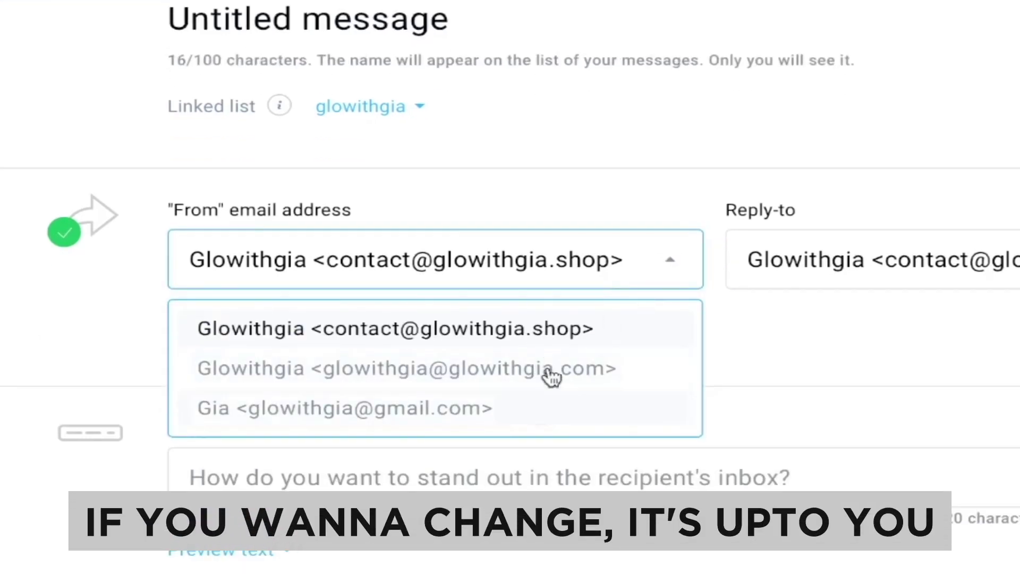
{"action": "left_click", "coordinate": [842, 352]}
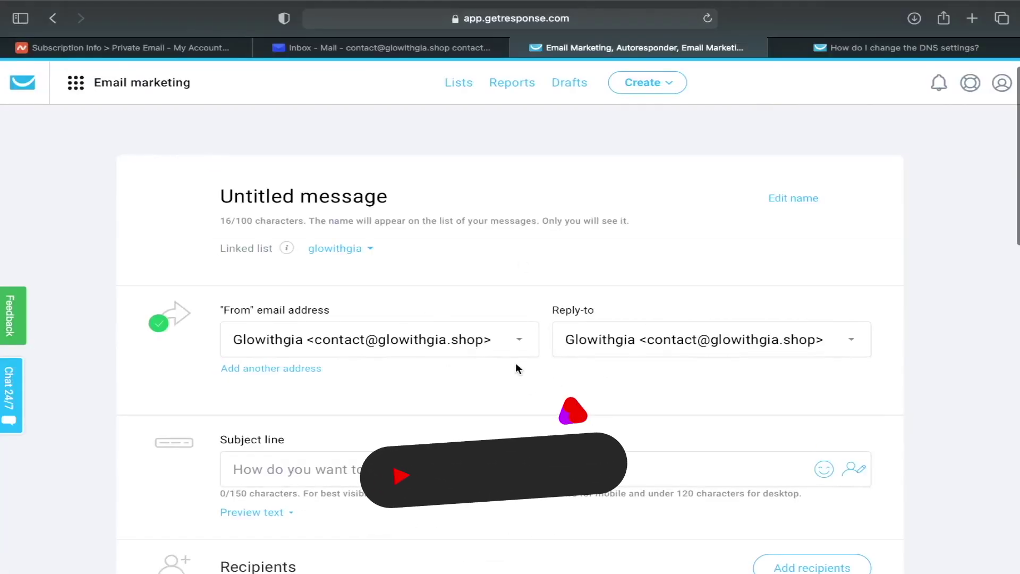
{"action": "scroll", "coordinate": [515, 363], "scroll_direction": "down", "scroll_amount": 2}
{"action": "scroll", "coordinate": [694, 327], "scroll_direction": "up", "scroll_amount": 1}
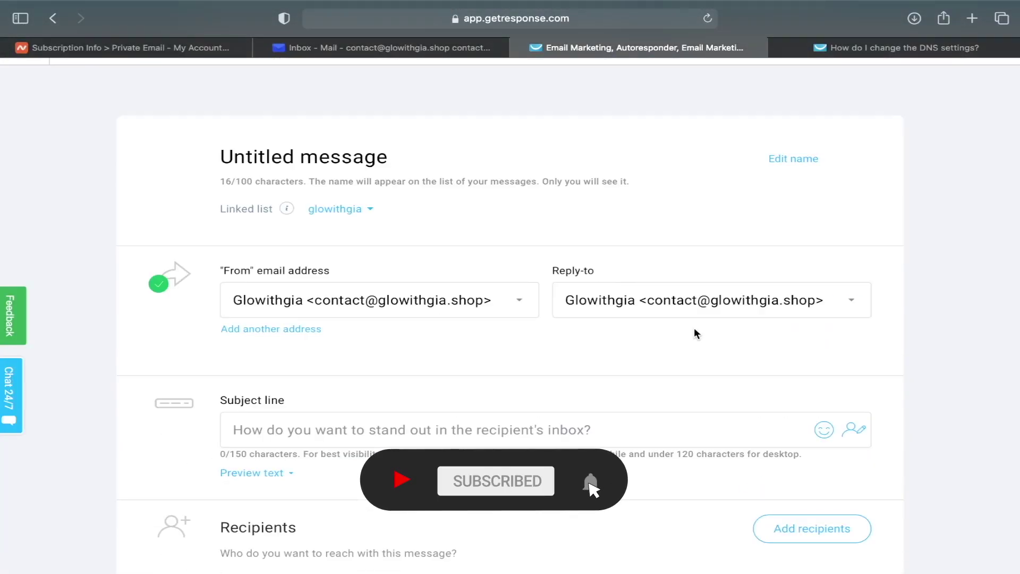